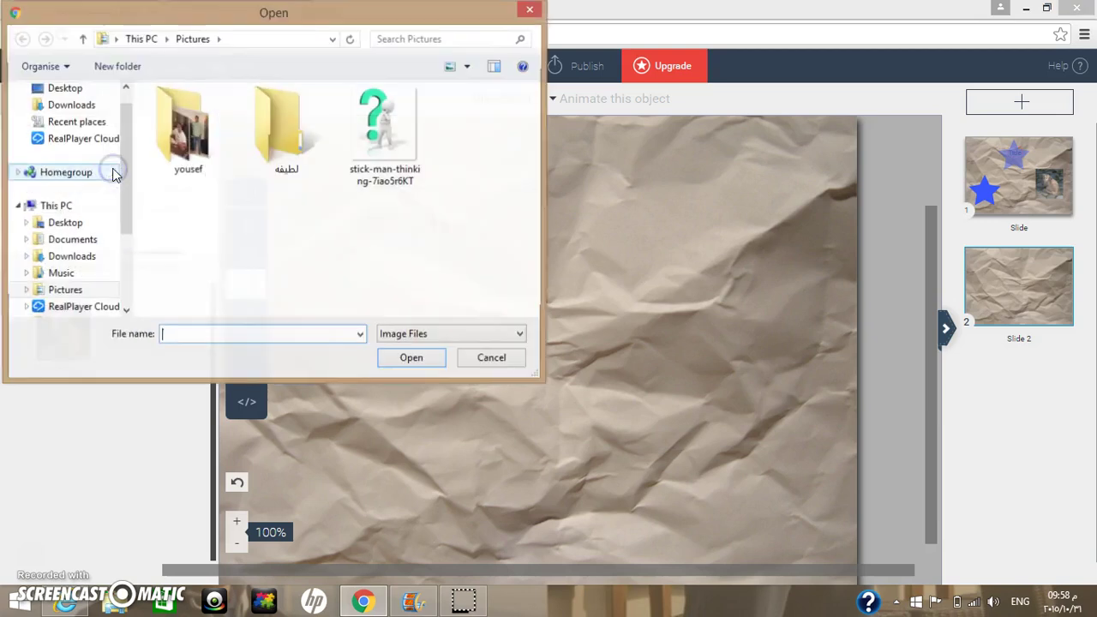
Upload the stick-man-thinking image from the Pictures folder and insert it on slide 2
double_click(390, 152)
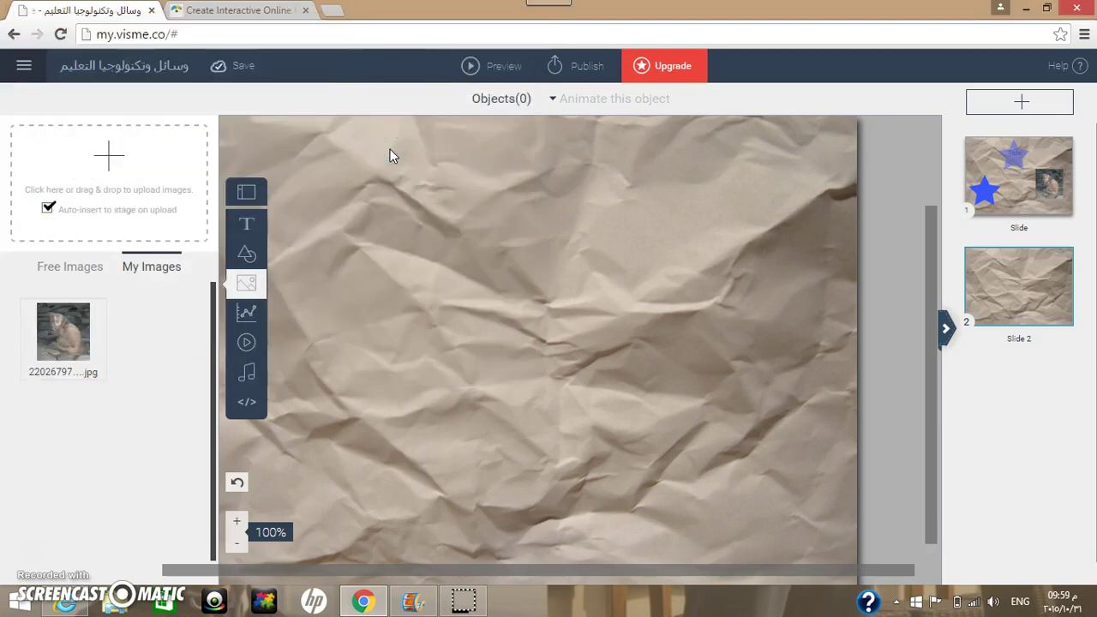
click(89, 267)
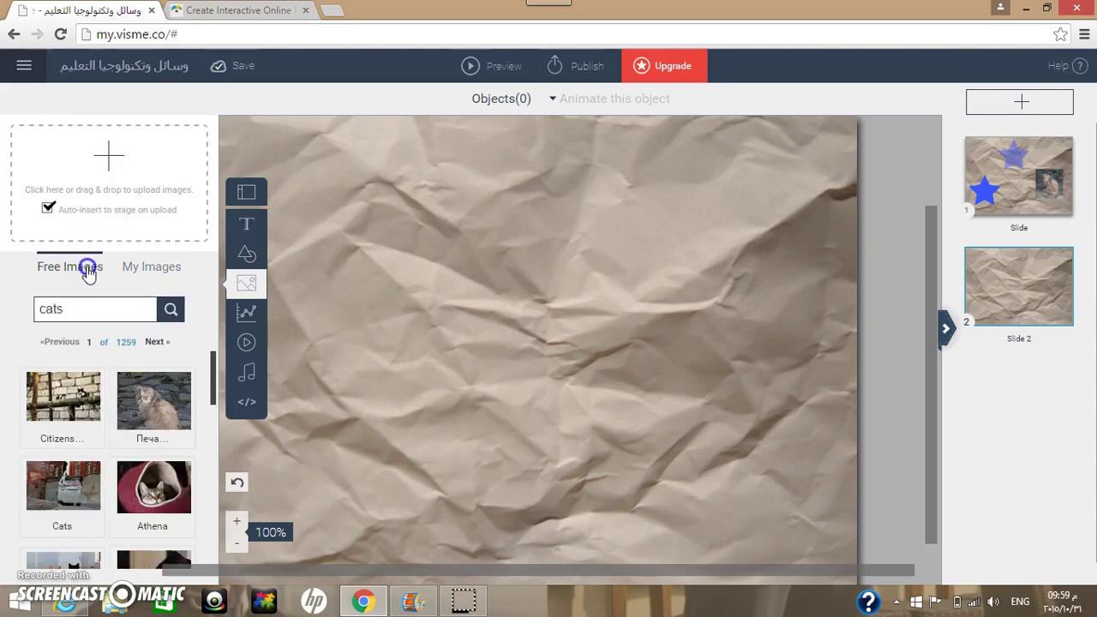
click(129, 268)
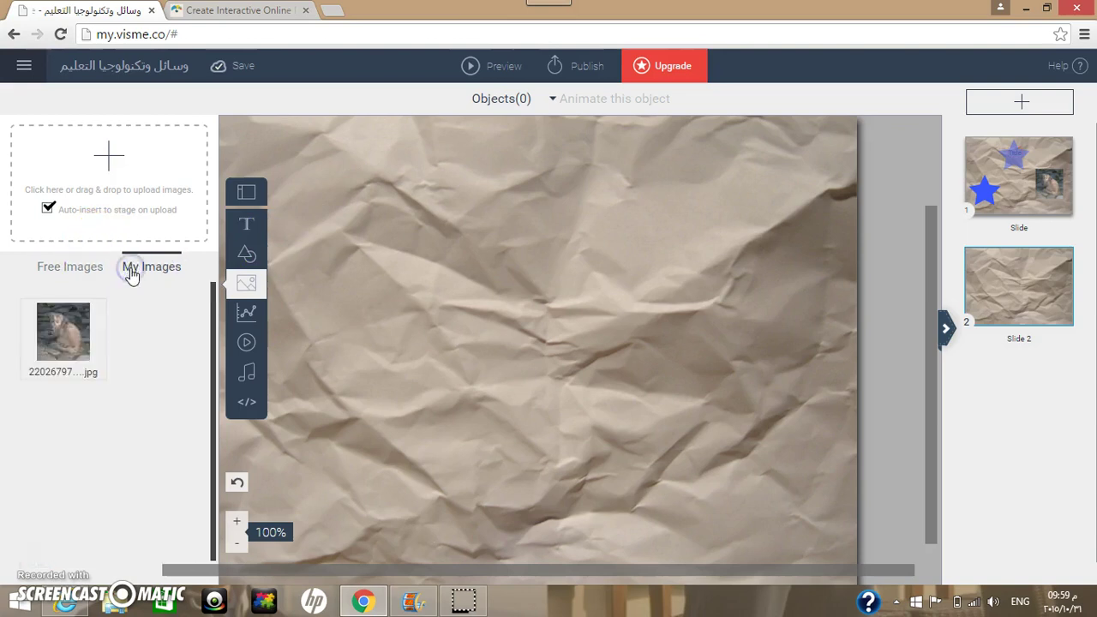
click(460, 357)
click(645, 254)
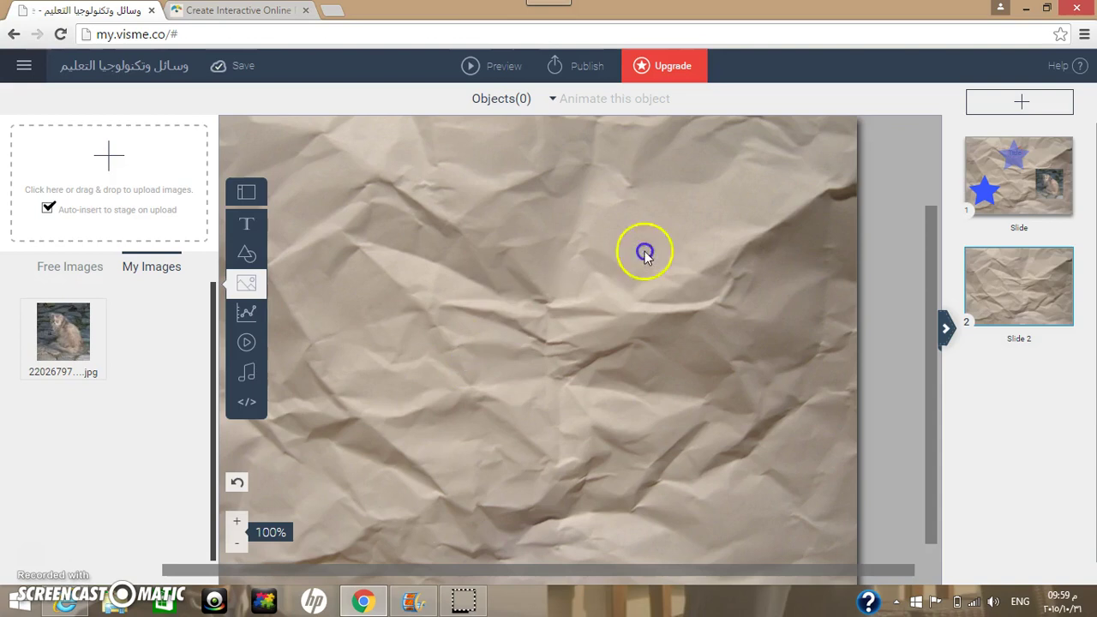
click(127, 212)
click(101, 167)
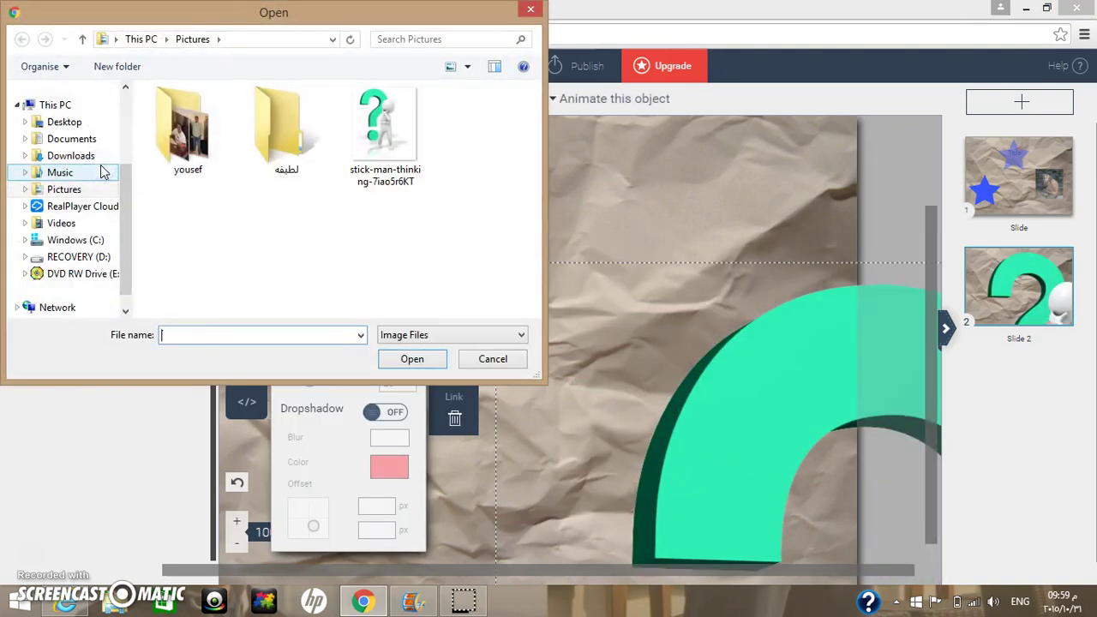
click(529, 9)
Move the oversized stick-man image so its upper-left corner sits on the slide at about X 192, Y 62
drag(655, 332, 457, 226)
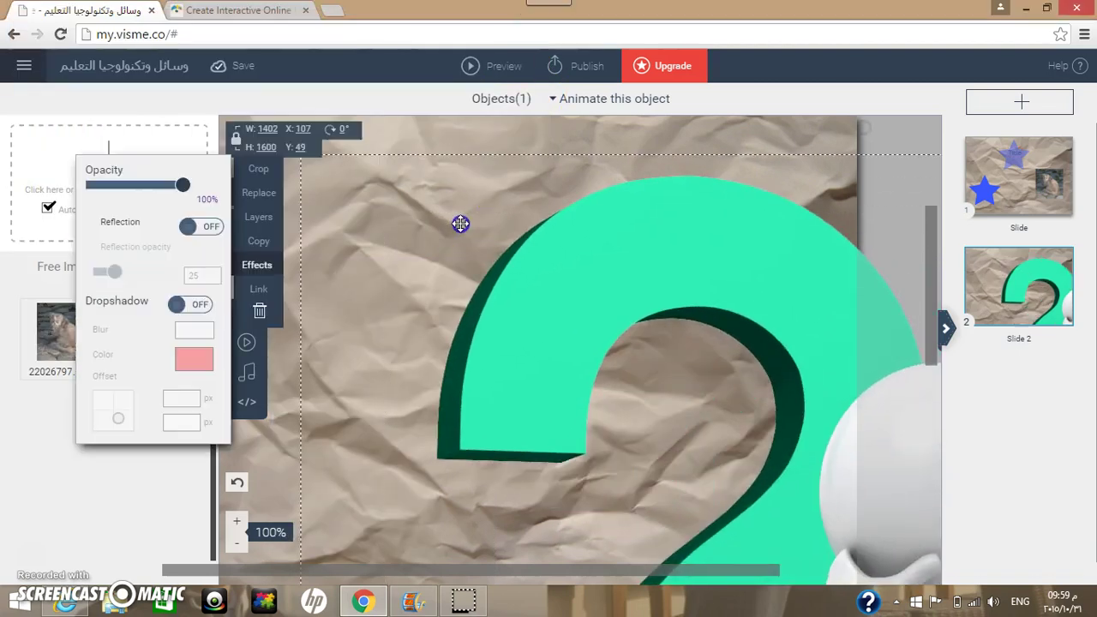
drag(756, 231, 562, 194)
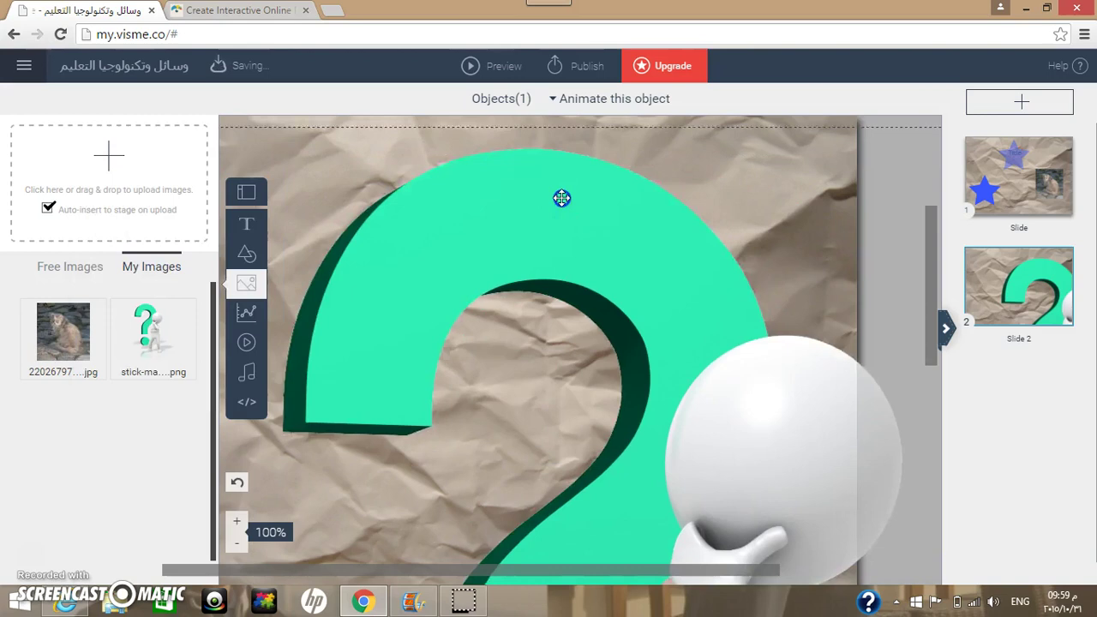
drag(795, 240, 892, 306)
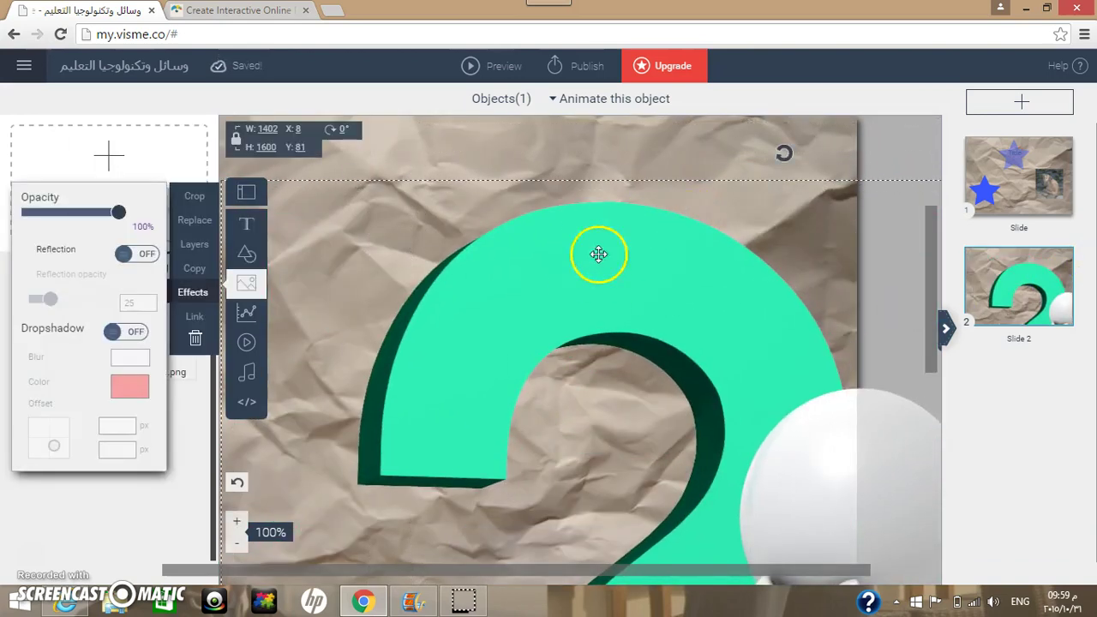
drag(509, 260, 660, 247)
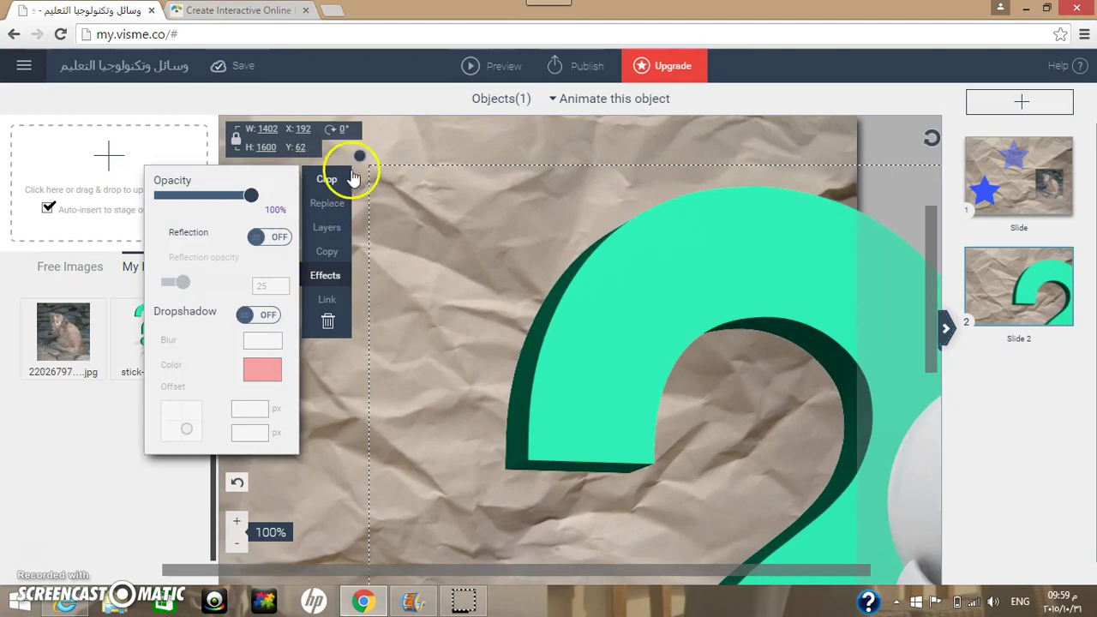
Shrink the stick-man image by its corners to about 450 × 514, shifting it on the slide between resizes
drag(361, 163, 606, 397)
drag(690, 483, 387, 194)
drag(473, 252, 559, 307)
drag(351, 165, 656, 421)
drag(730, 502, 443, 213)
drag(688, 218, 401, 394)
drag(656, 290, 500, 426)
click(335, 506)
drag(335, 506, 595, 237)
drag(797, 159, 589, 387)
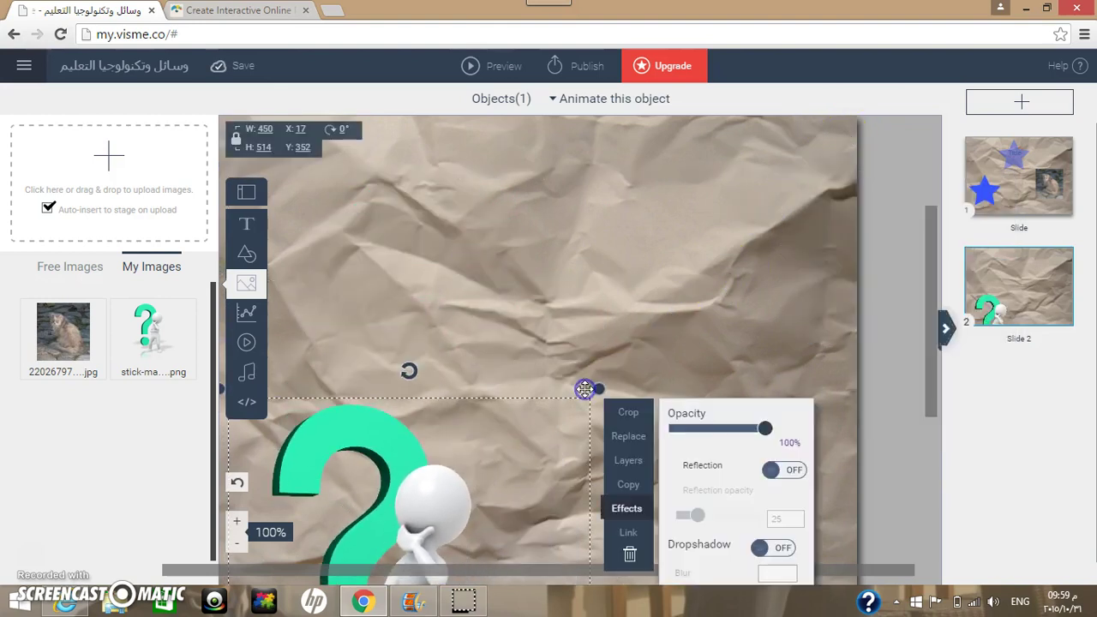
Reduce the stick-man image to about 315 × 360 and place it in the slide's upper right at about X 443, Y 59
drag(382, 461, 563, 222)
drag(788, 144, 679, 263)
drag(507, 359, 658, 246)
Turn on the stick-man image's drop shadow, color it green and set its blur to 12
drag(447, 318, 472, 318)
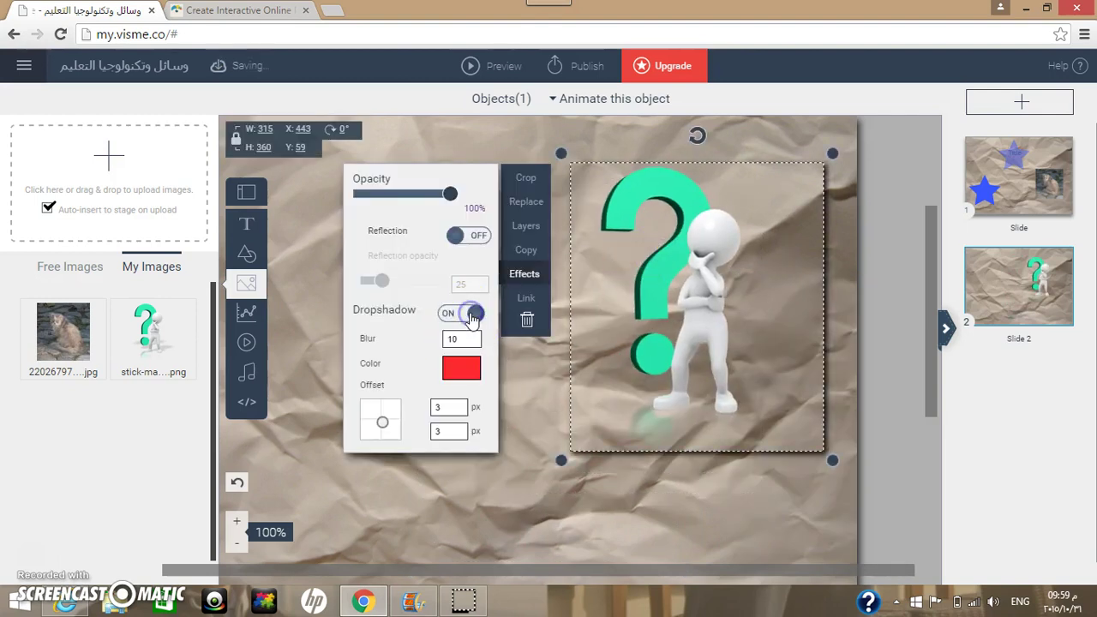
click(454, 366)
click(481, 411)
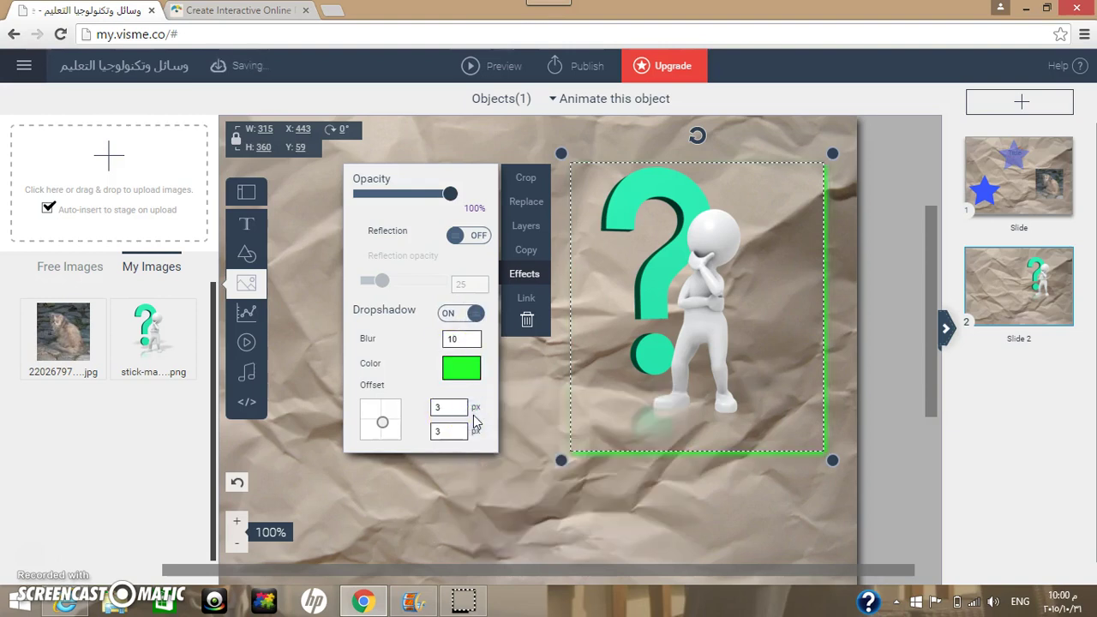
click(471, 337)
click(455, 337)
drag(449, 204, 418, 210)
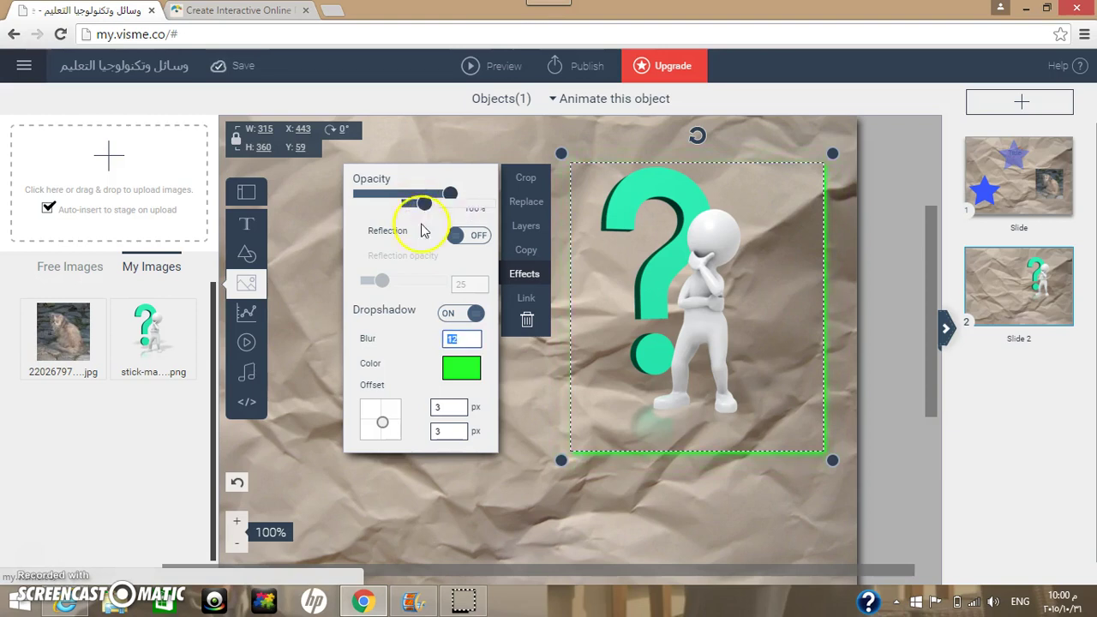
click(534, 383)
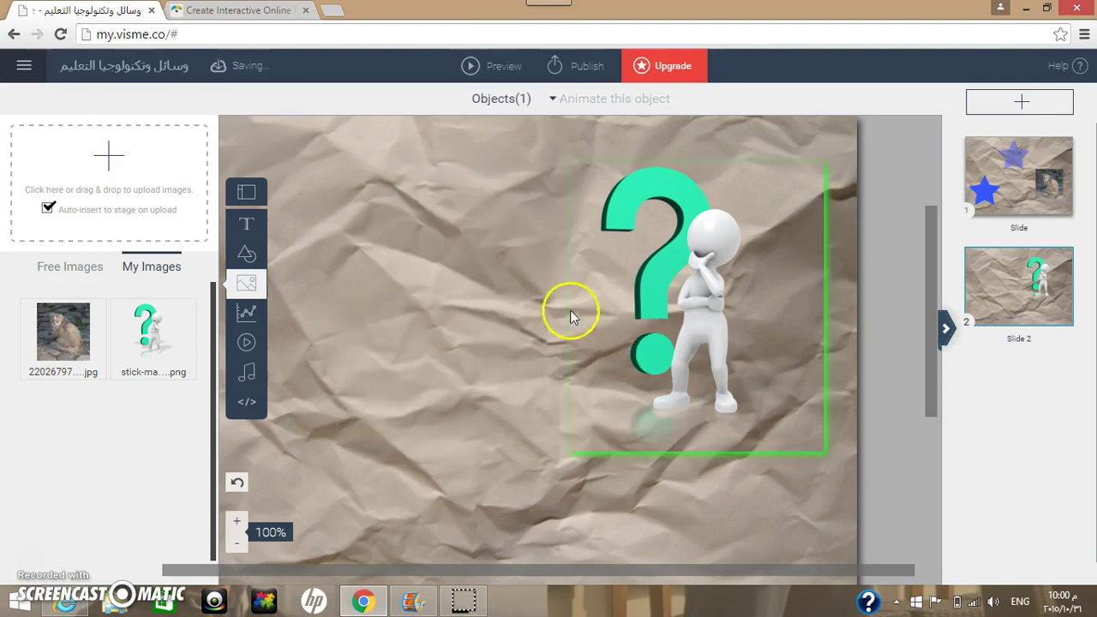
Open the stick-man image's link settings and activate its hyperlink address field
click(638, 304)
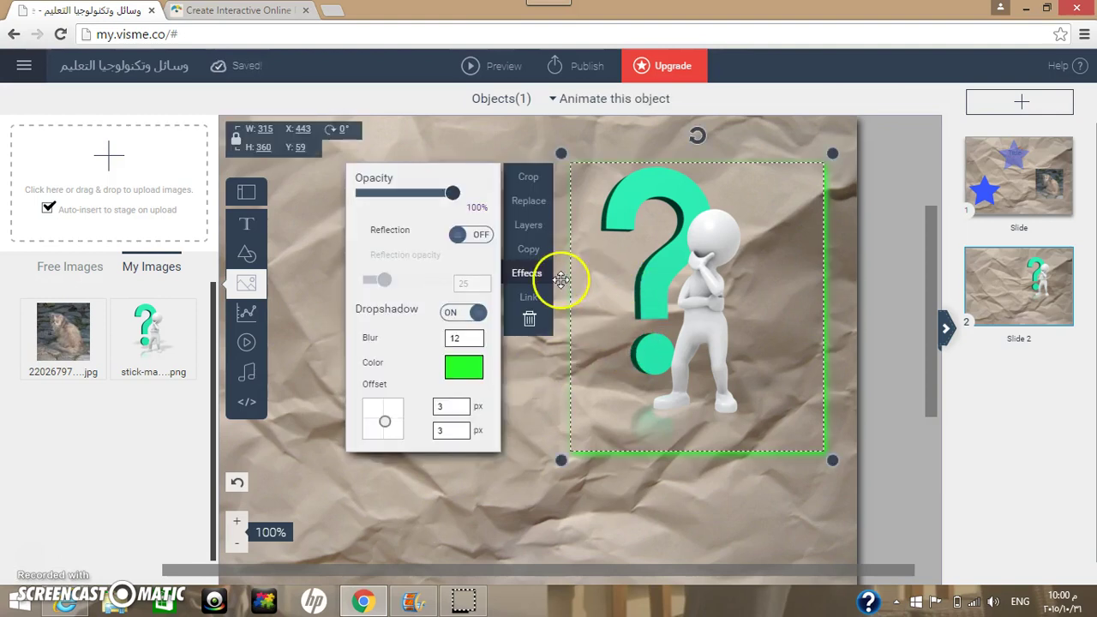
click(538, 297)
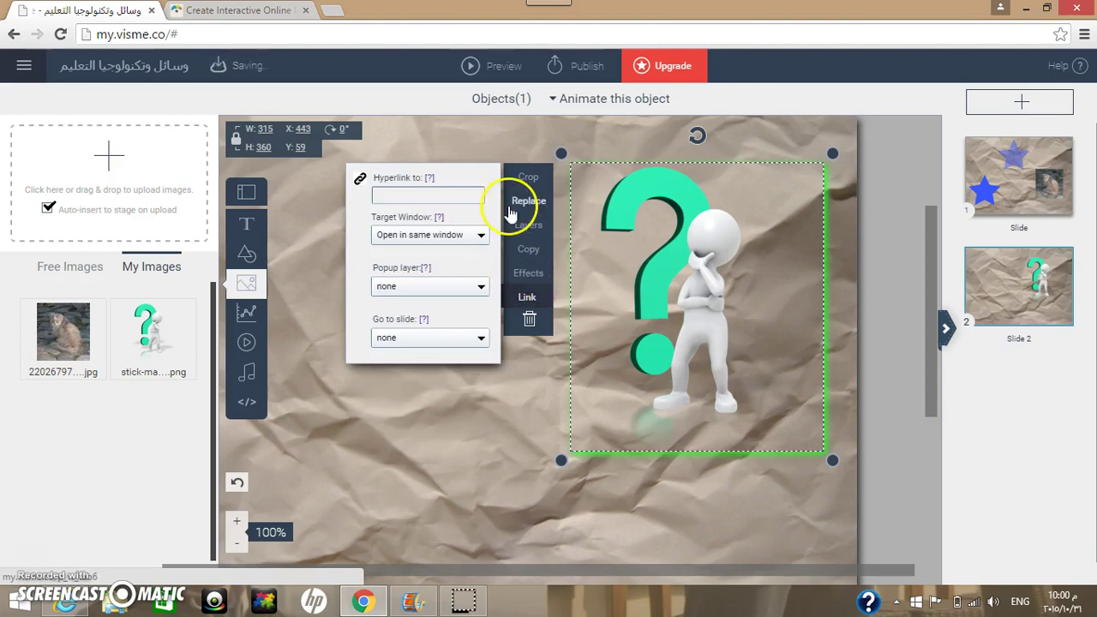
click(433, 195)
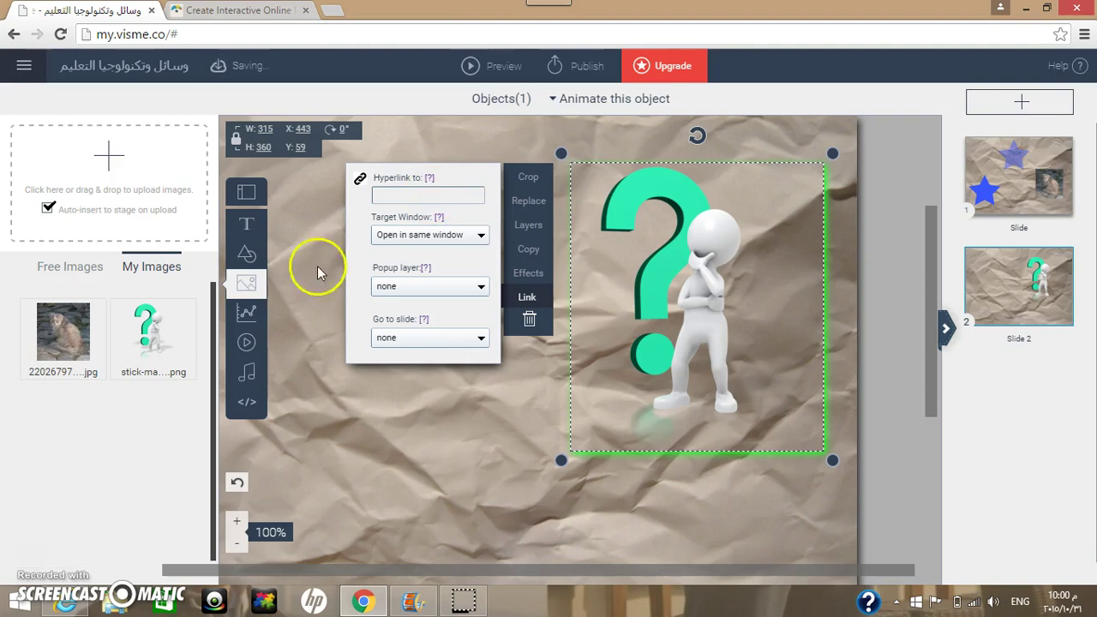
mouse_move(64, 604)
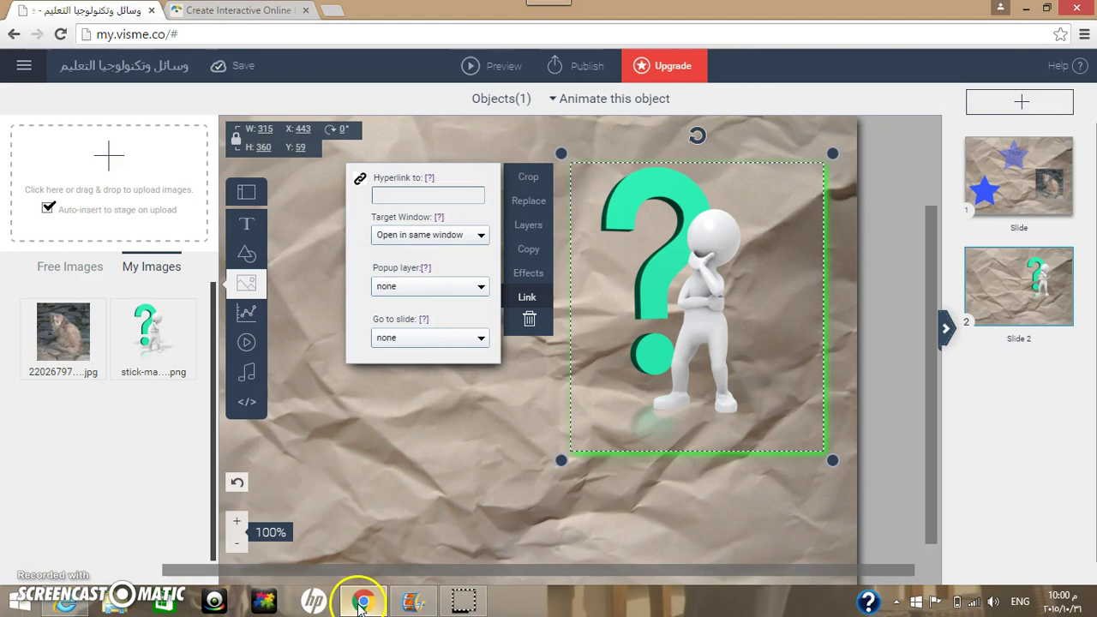
Search Google for "سوال" in a new browser tab and show the results for the suggested spelling "سؤال"
click(340, 10)
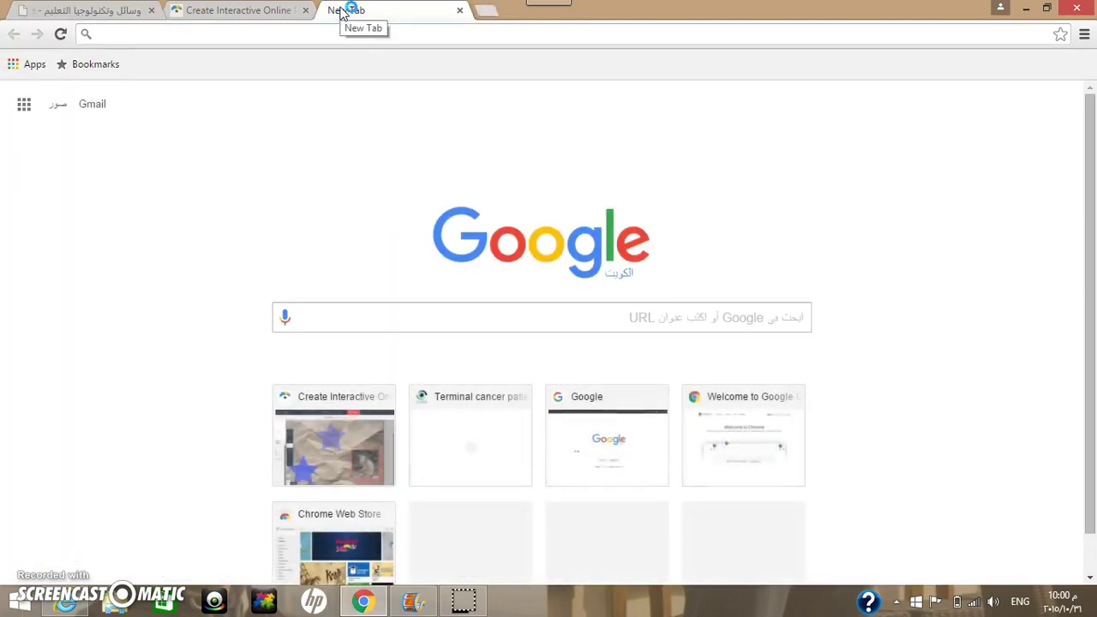
click(525, 318)
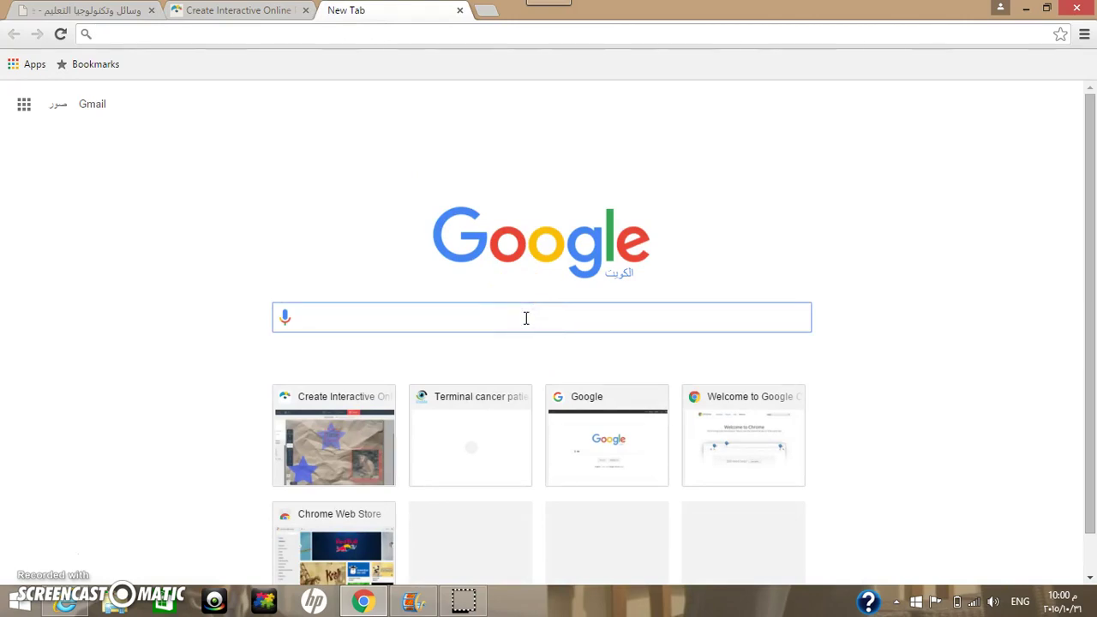
text(s)
key(BackSpace)
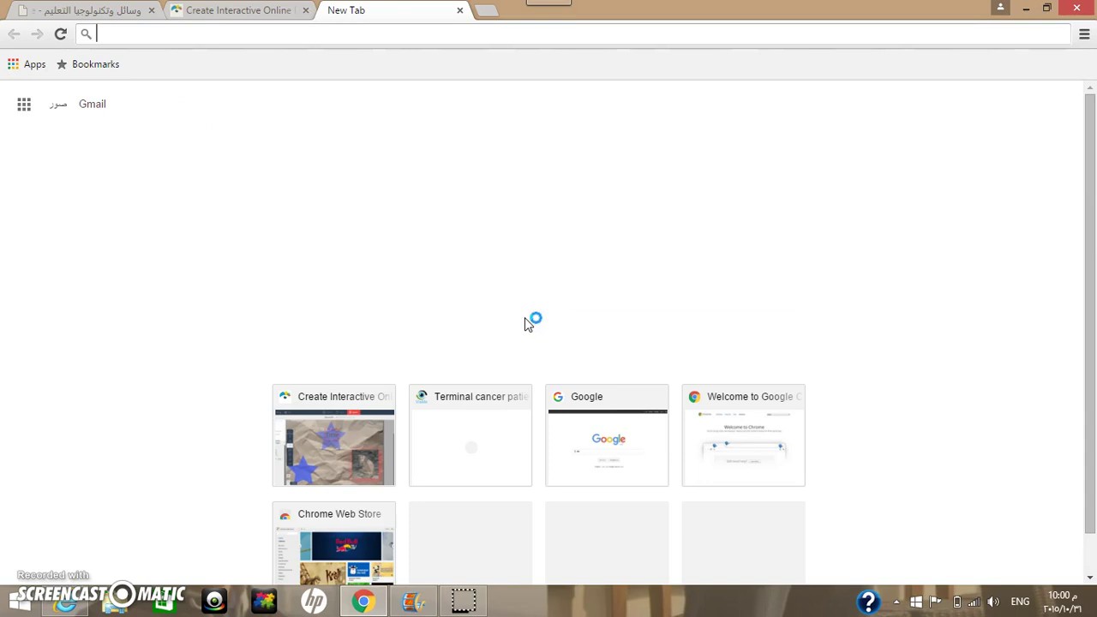
click(440, 179)
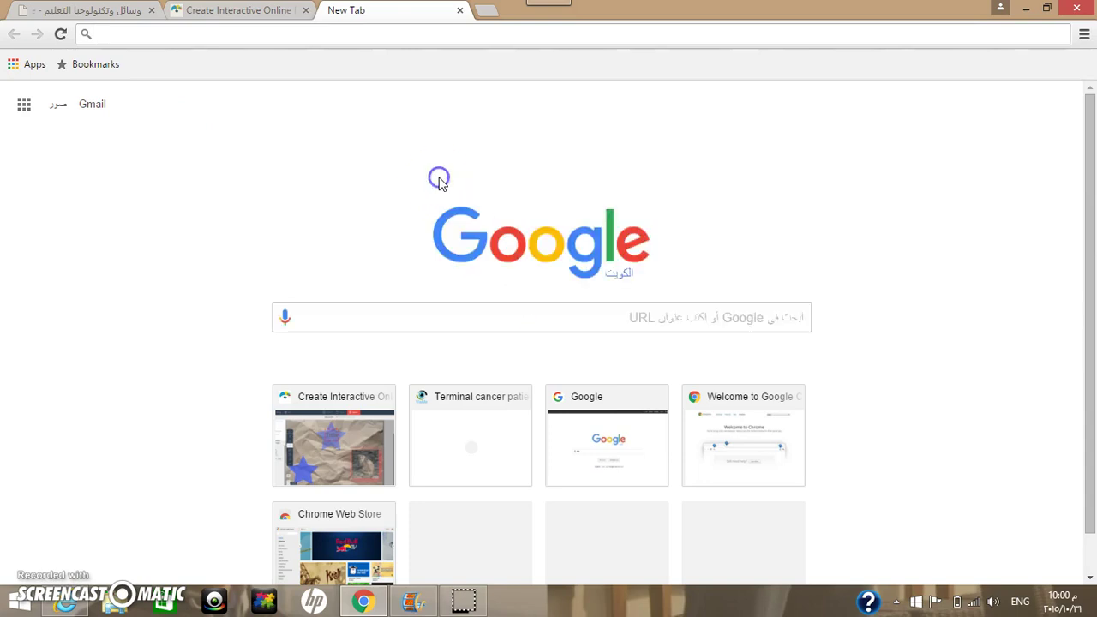
click(408, 322)
text(s)
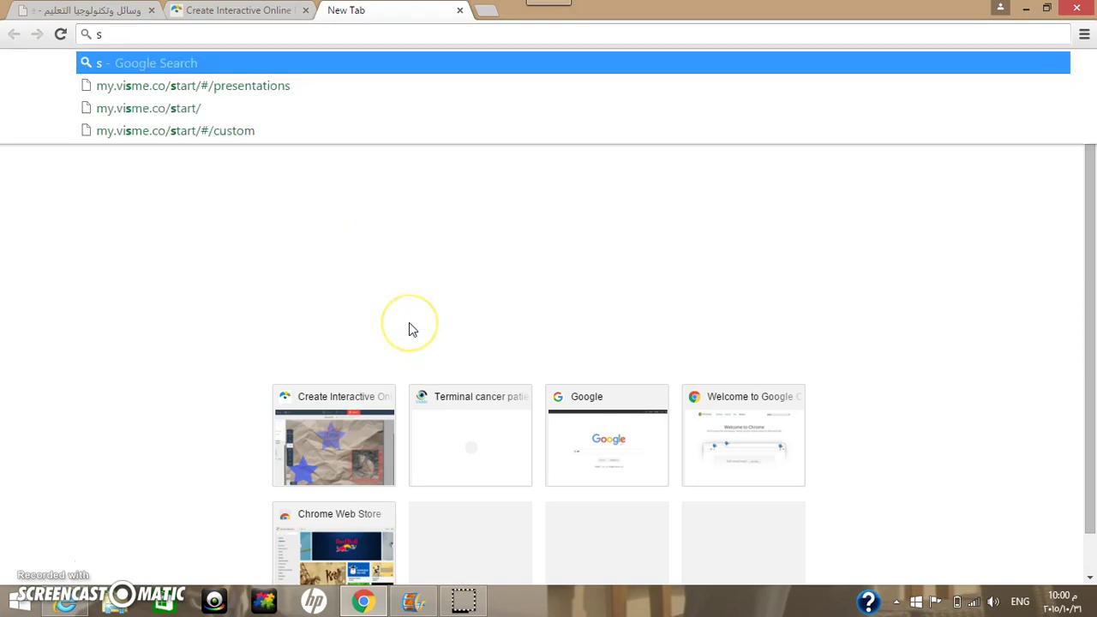
key(BackSpace)
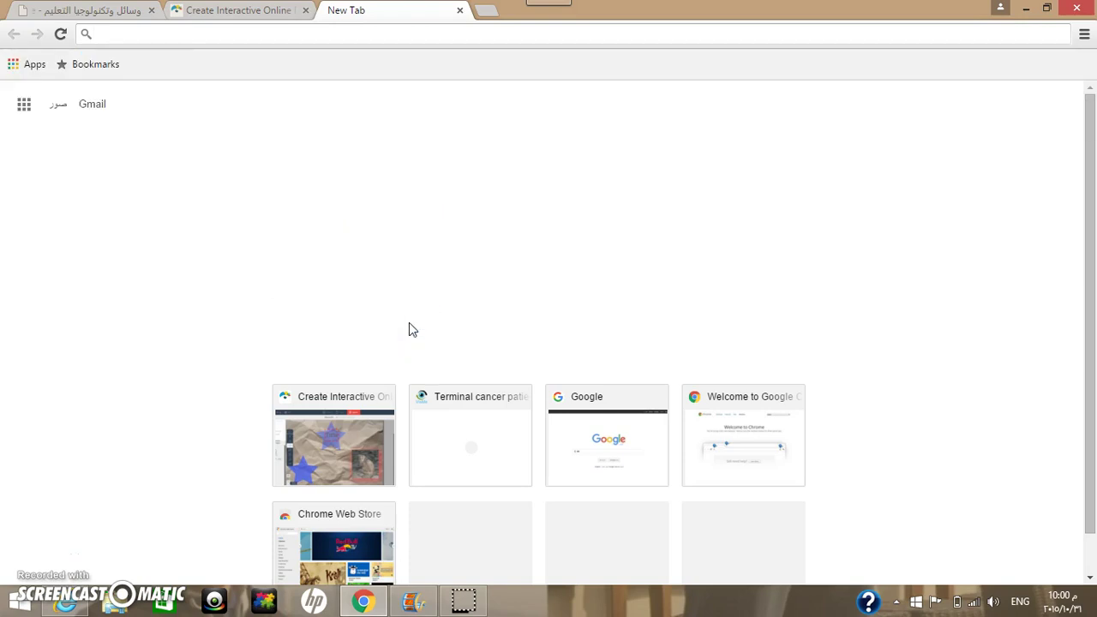
text(s)
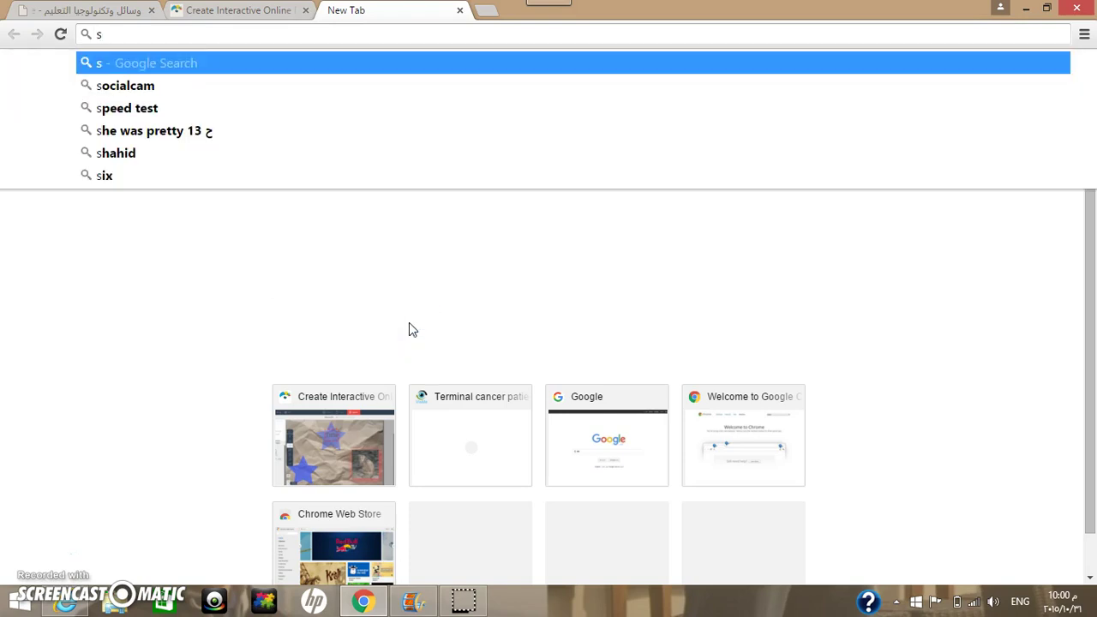
key(BackSpace)
text(س)
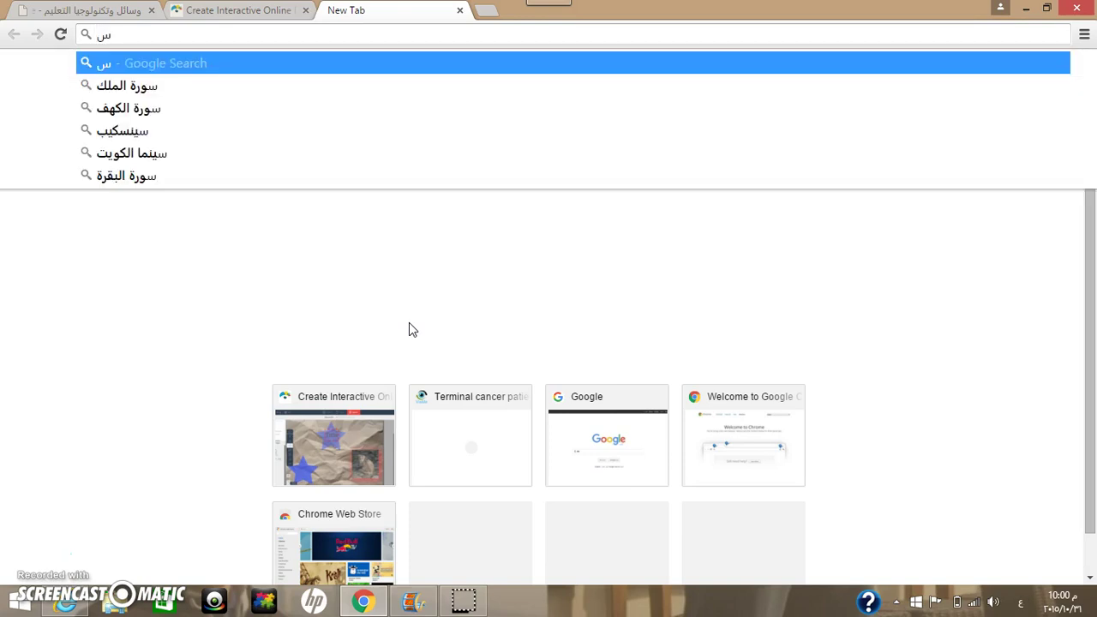
text(وال)
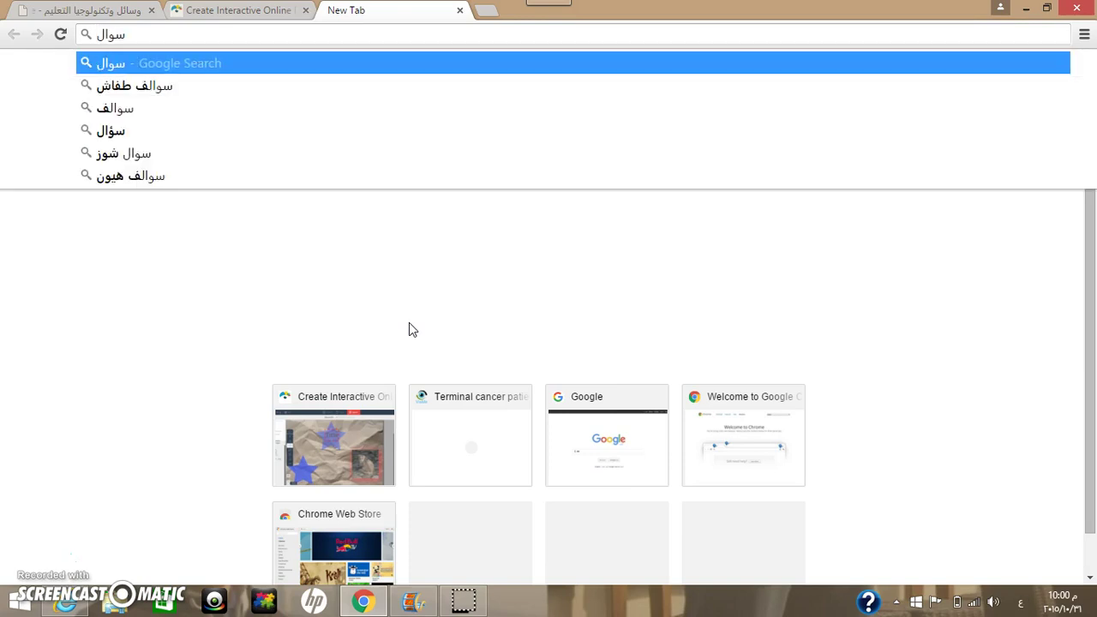
key(Return)
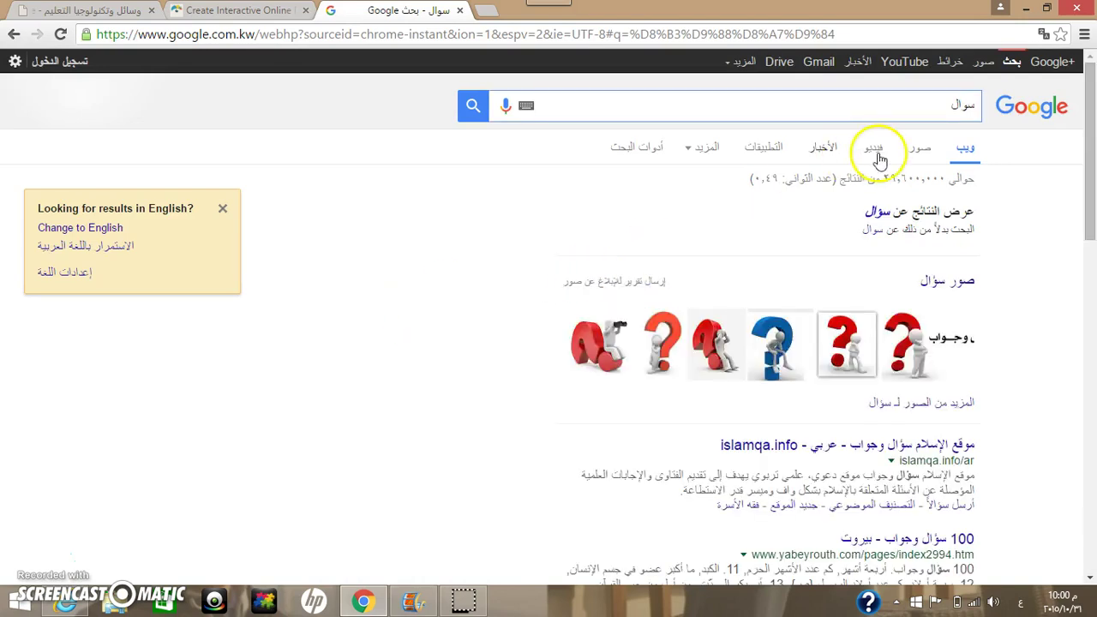
click(880, 216)
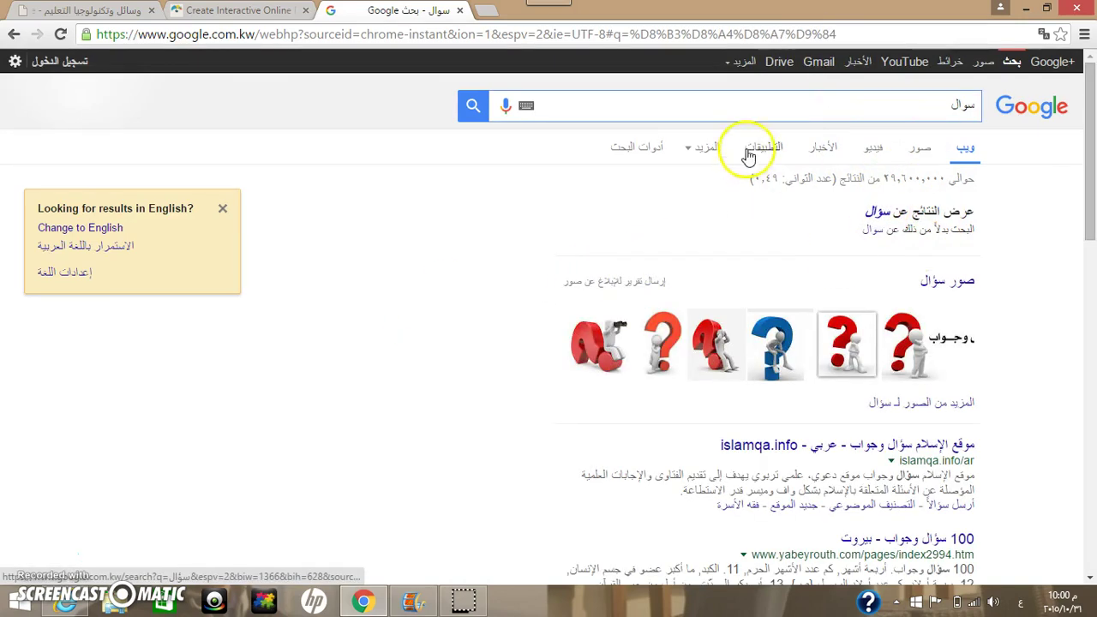
Copy the web address of the Google results page for "سؤال"
click(440, 39)
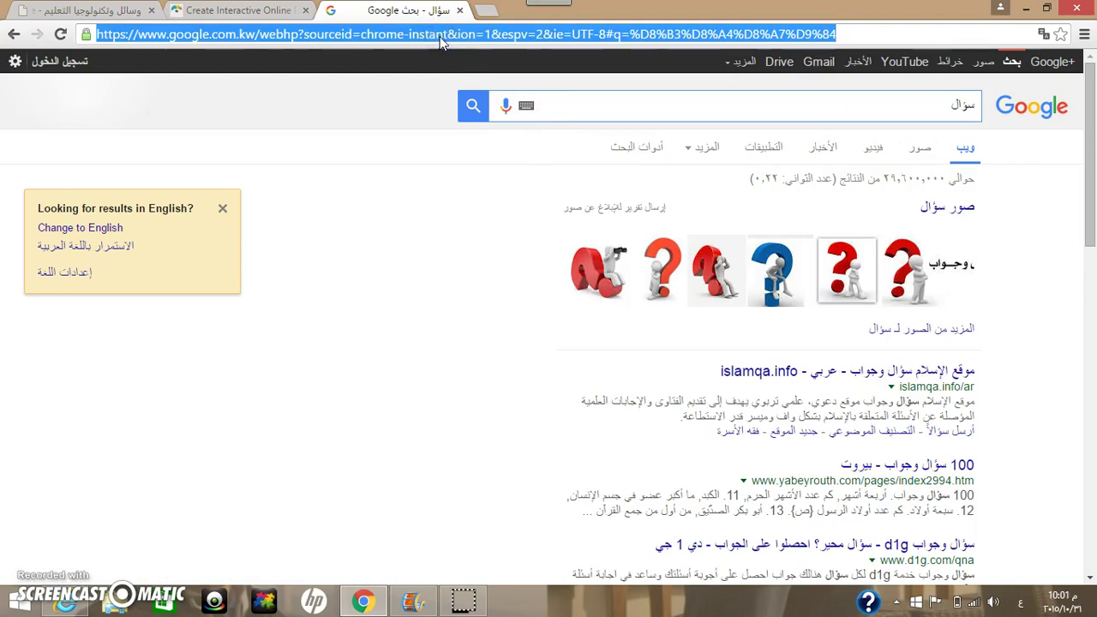
right_click(440, 42)
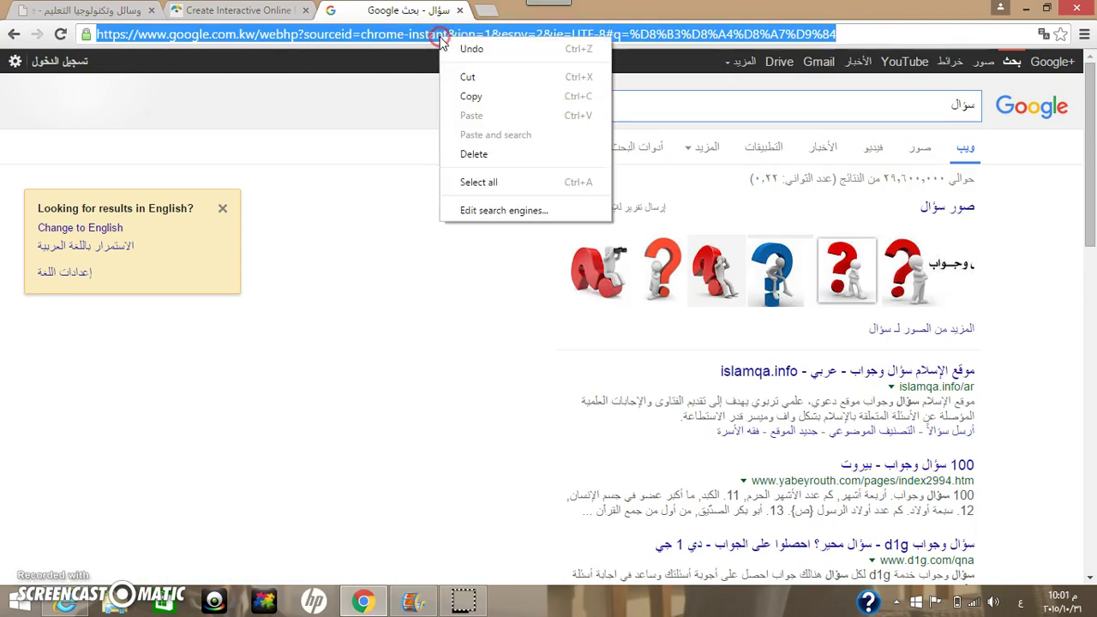
click(484, 97)
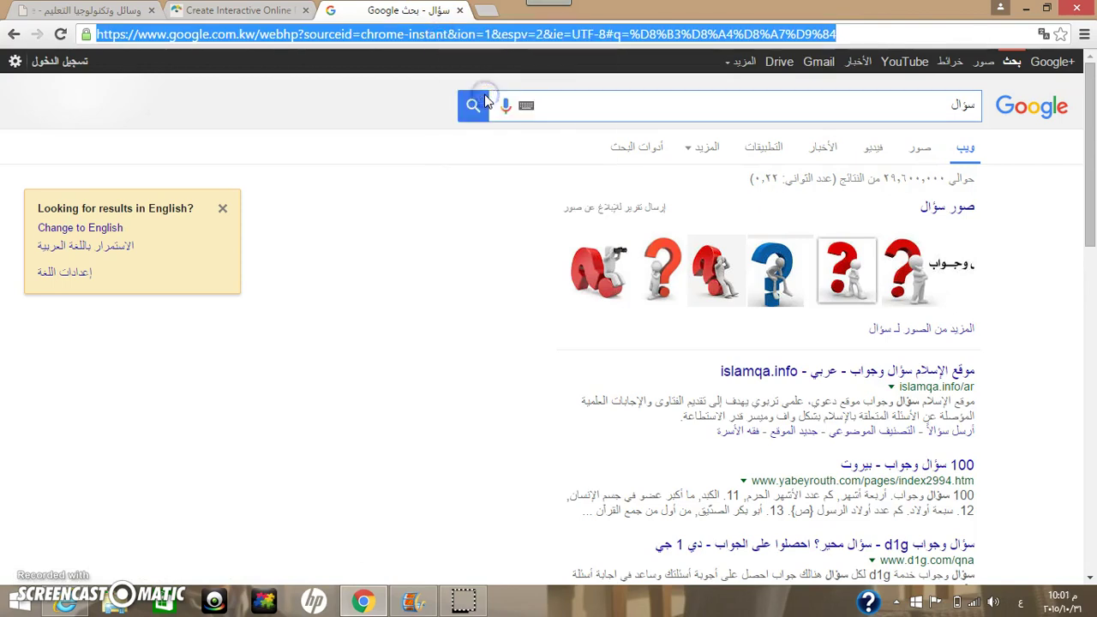
Return to the Visme editor and paste the copied Google results address as the stick-man image's hyperlink
click(225, 15)
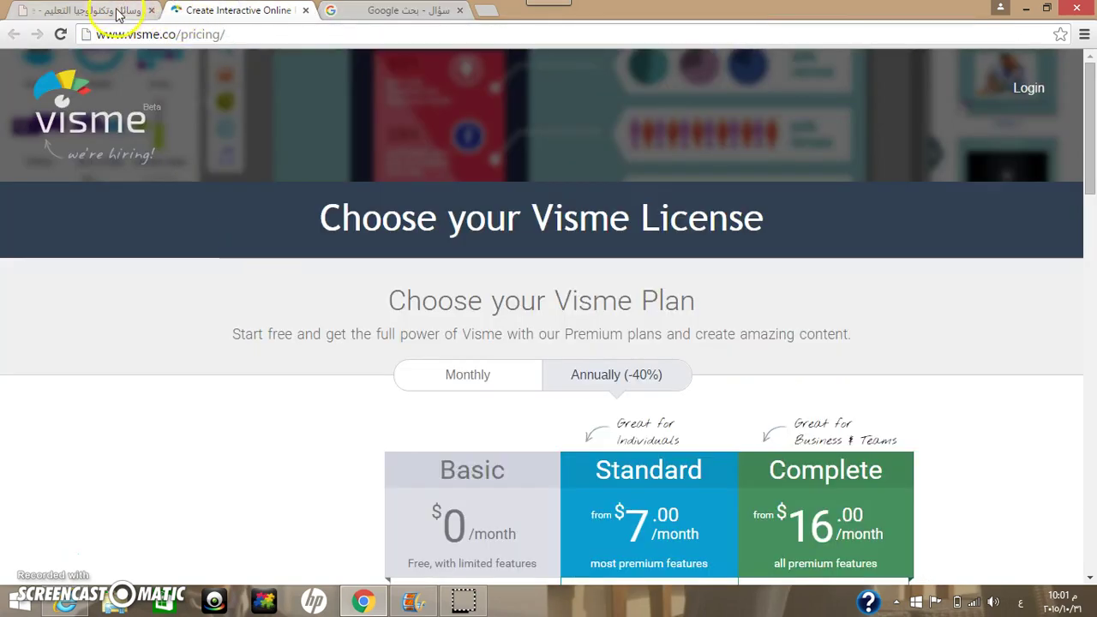
click(396, 14)
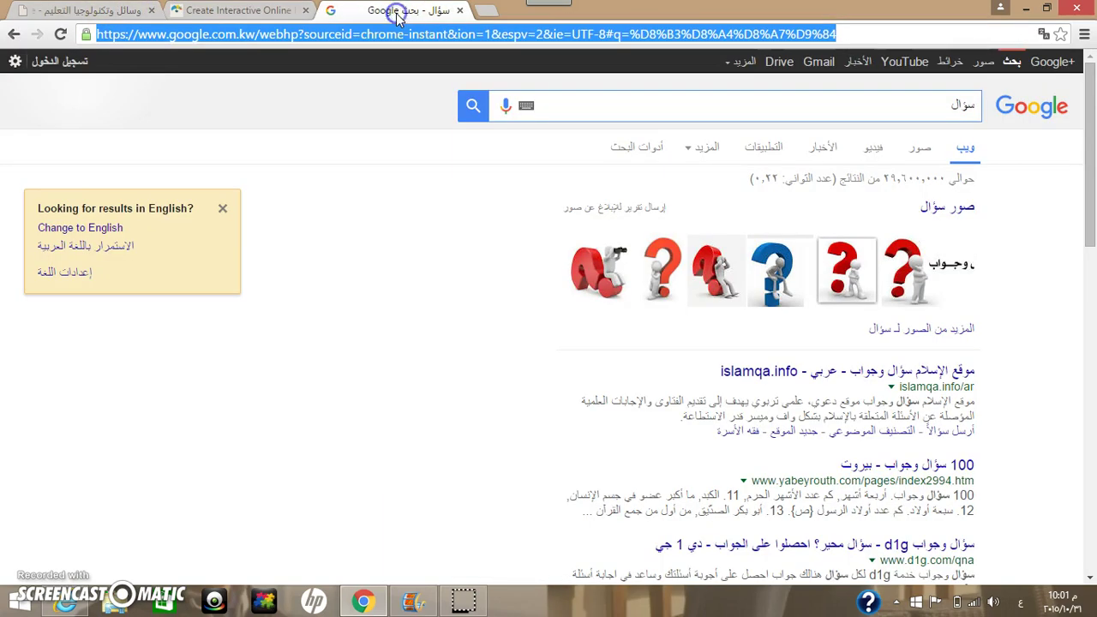
click(255, 12)
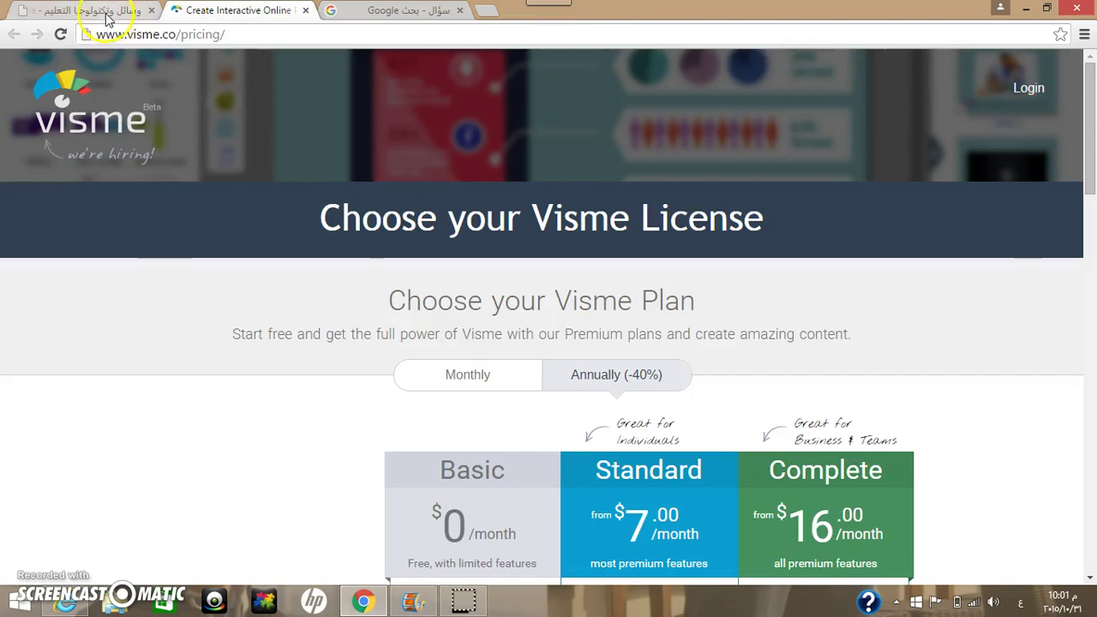
click(105, 13)
click(404, 195)
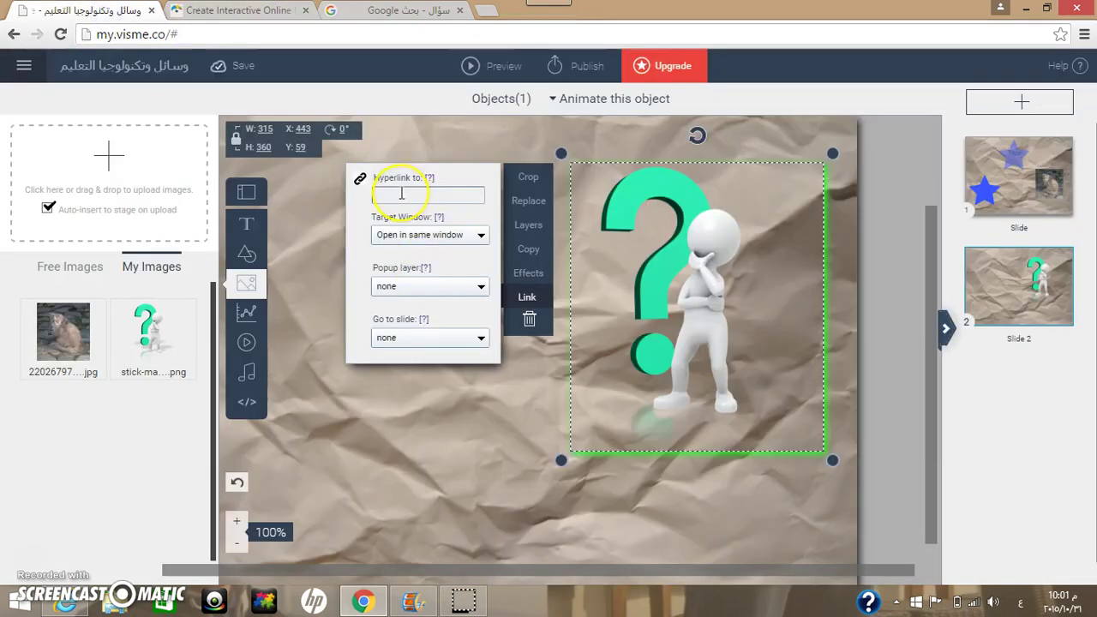
right_click(402, 194)
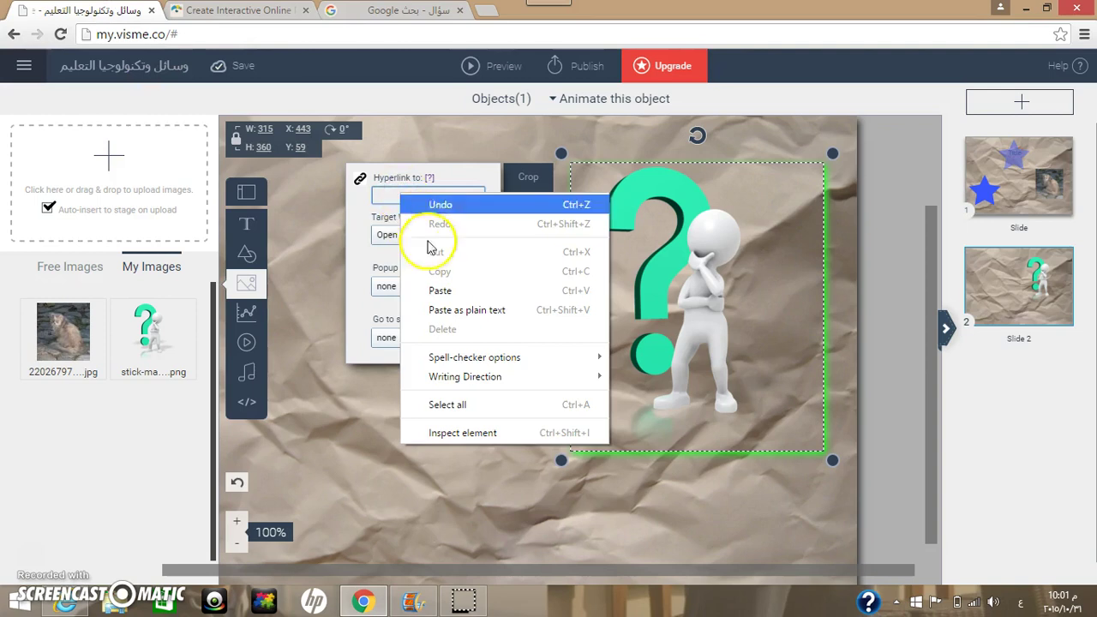
click(444, 294)
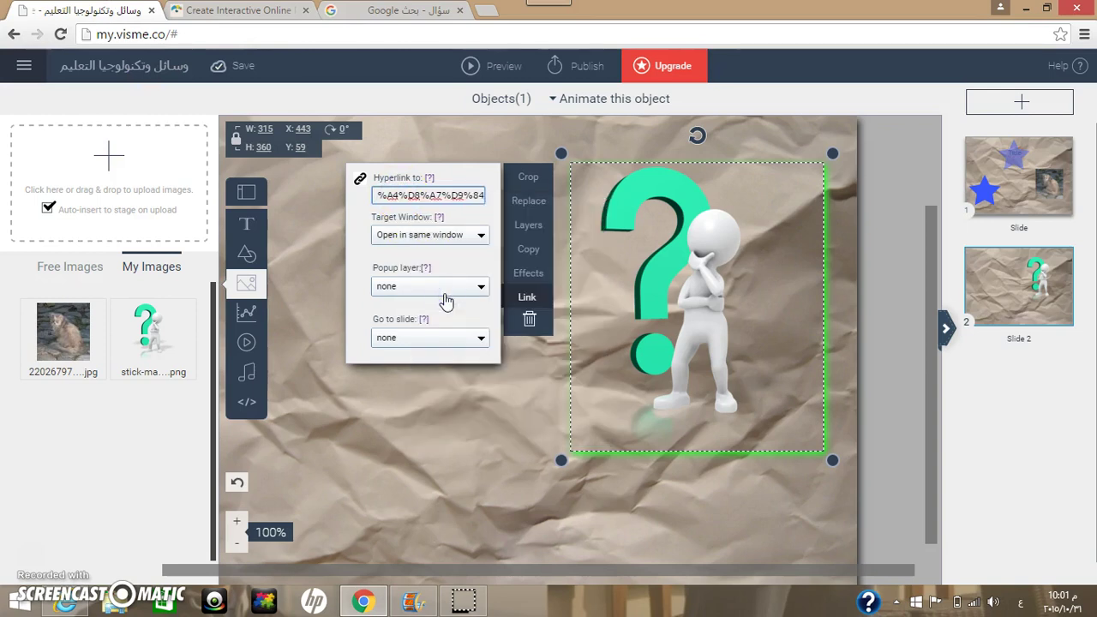
click(538, 370)
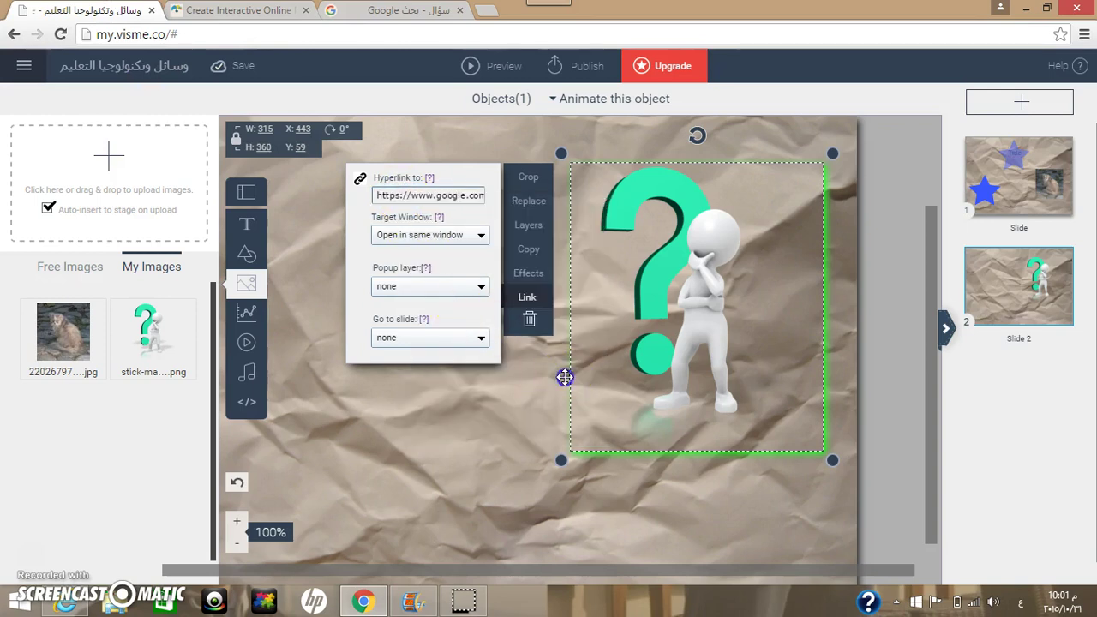
click(519, 379)
click(692, 300)
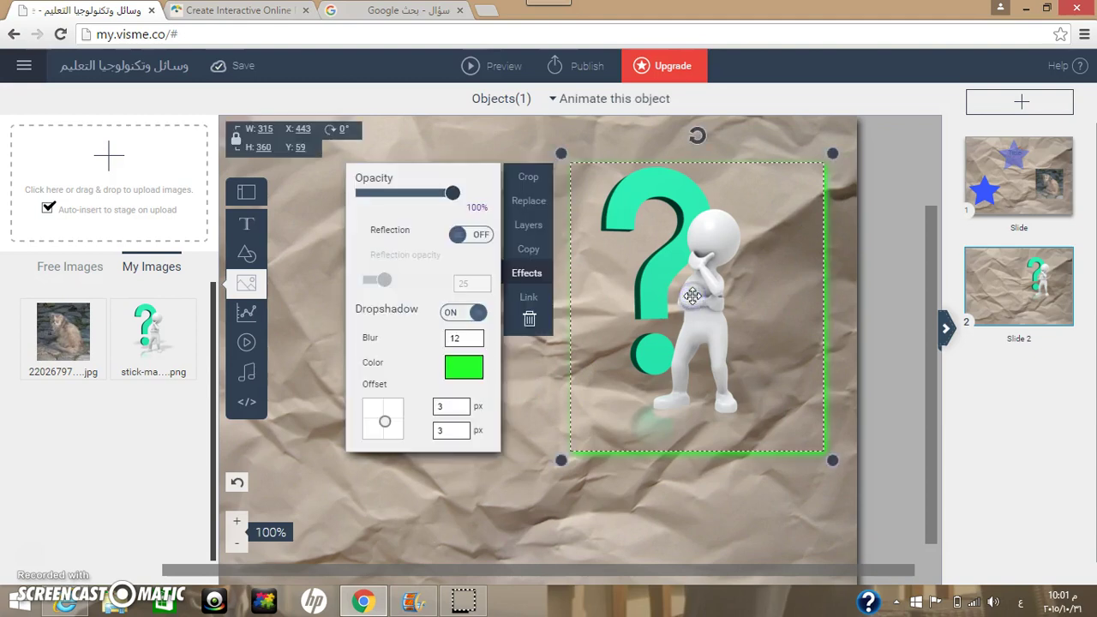
click(483, 548)
double_click(645, 363)
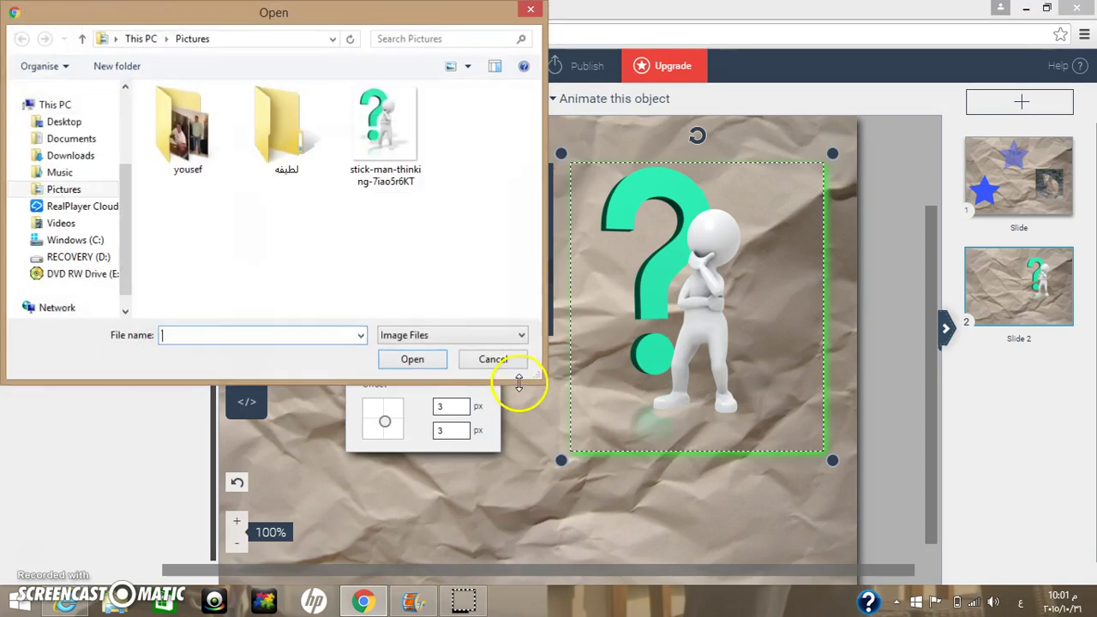
click(534, 8)
double_click(580, 258)
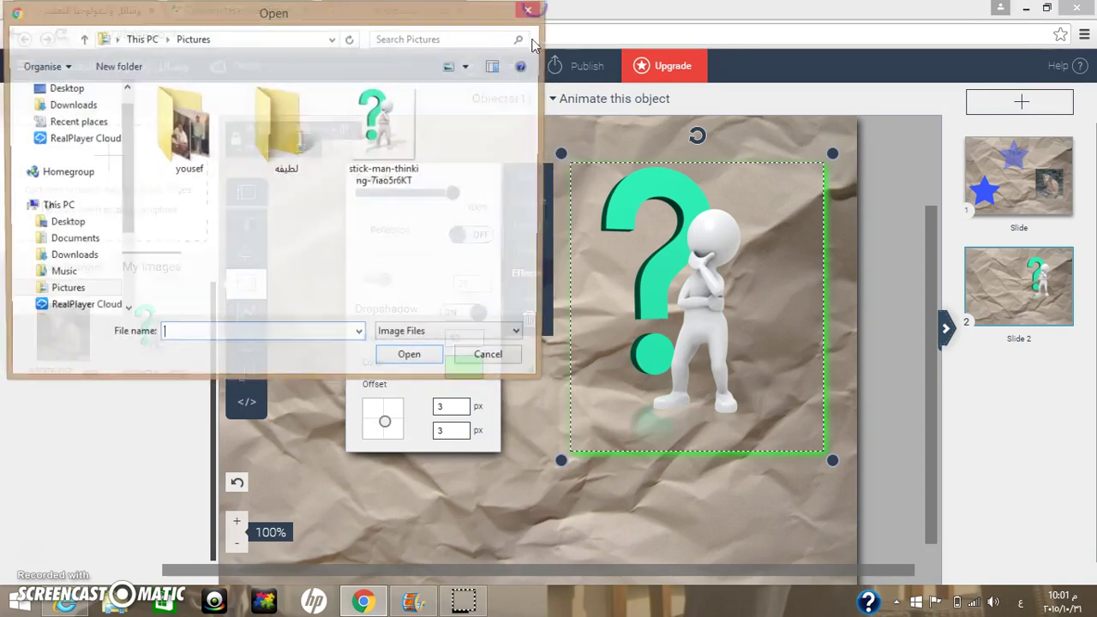
click(531, 12)
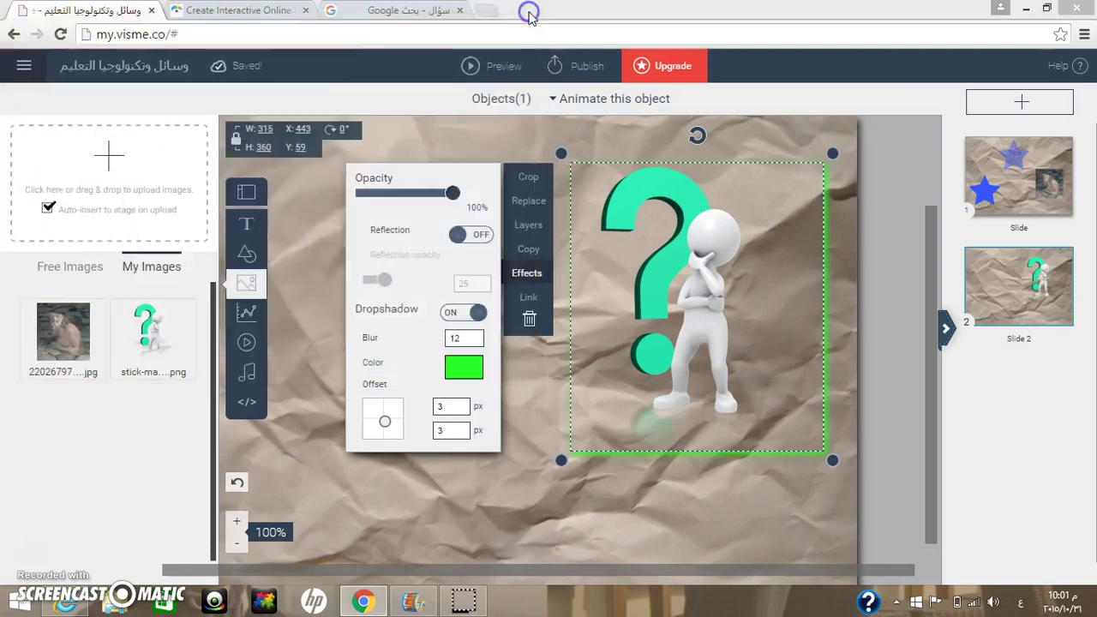
click(489, 486)
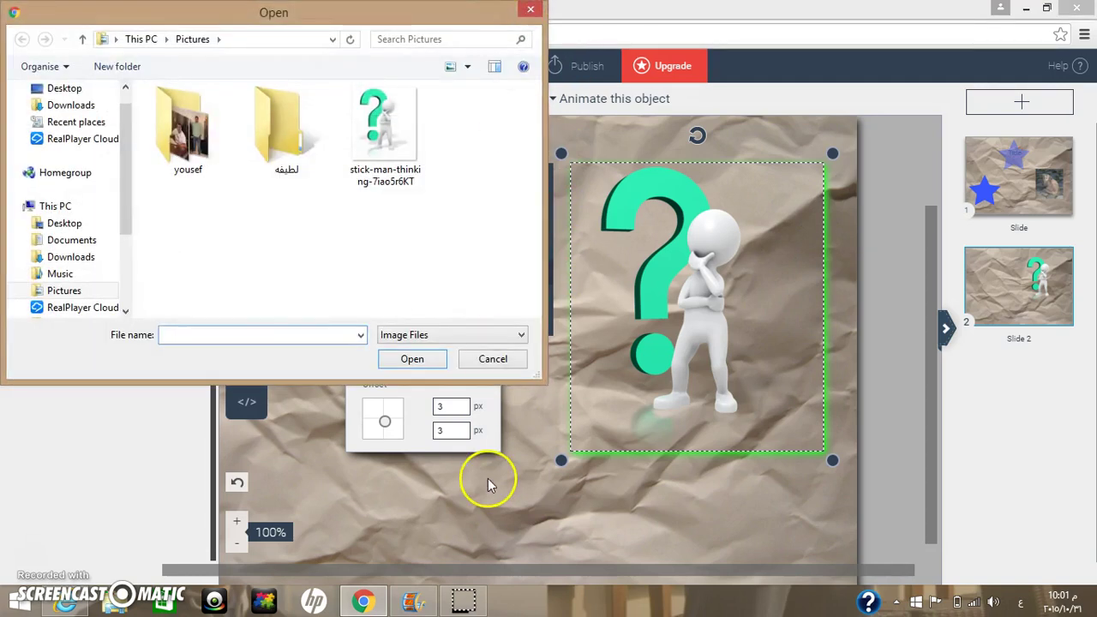
click(433, 360)
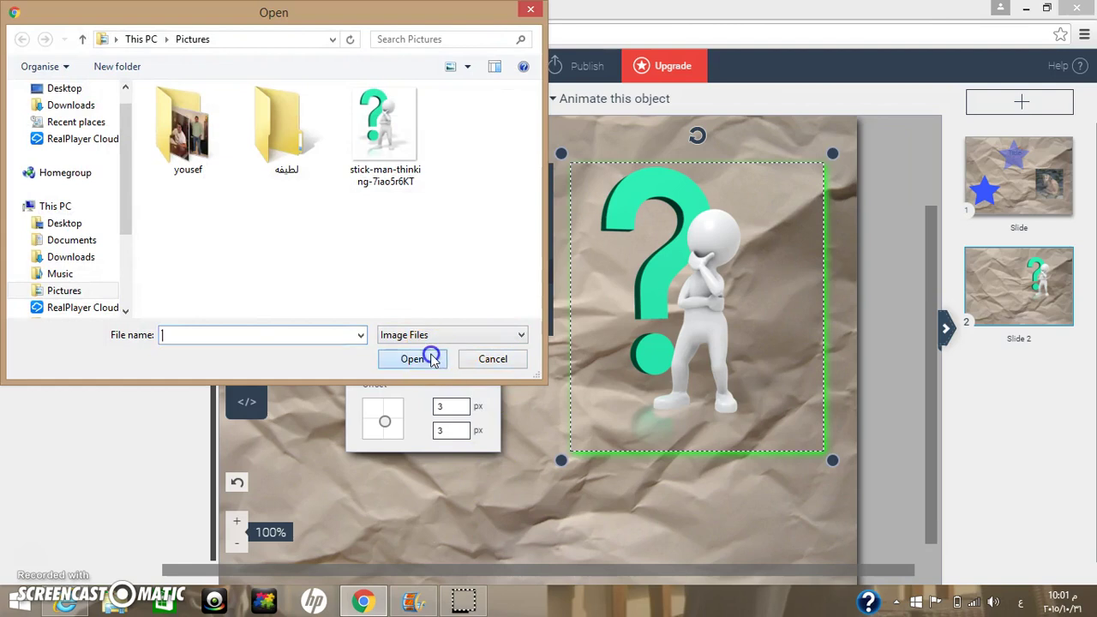
click(491, 359)
click(529, 525)
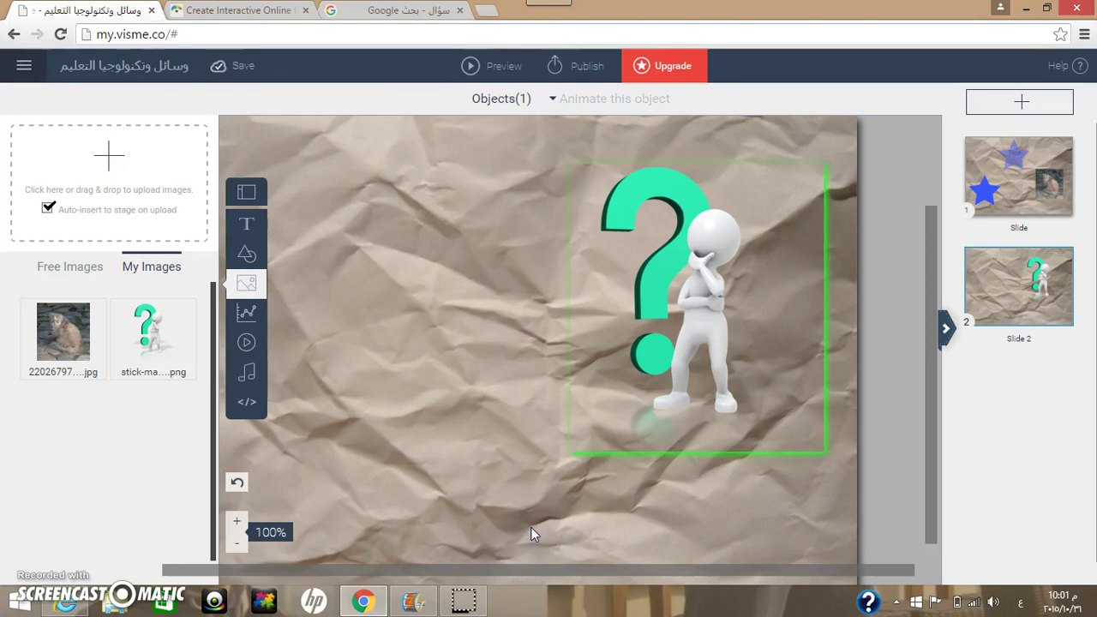
Add a list text object to slide 2 and replace its placeholder items with "النقاط المطلوبة"
click(247, 223)
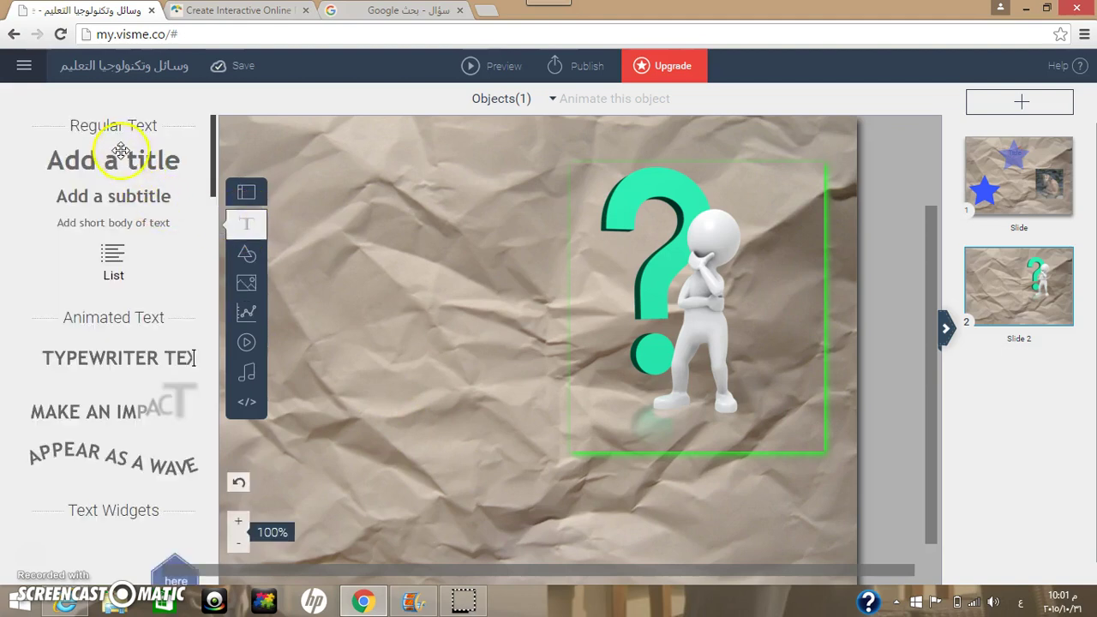
click(112, 246)
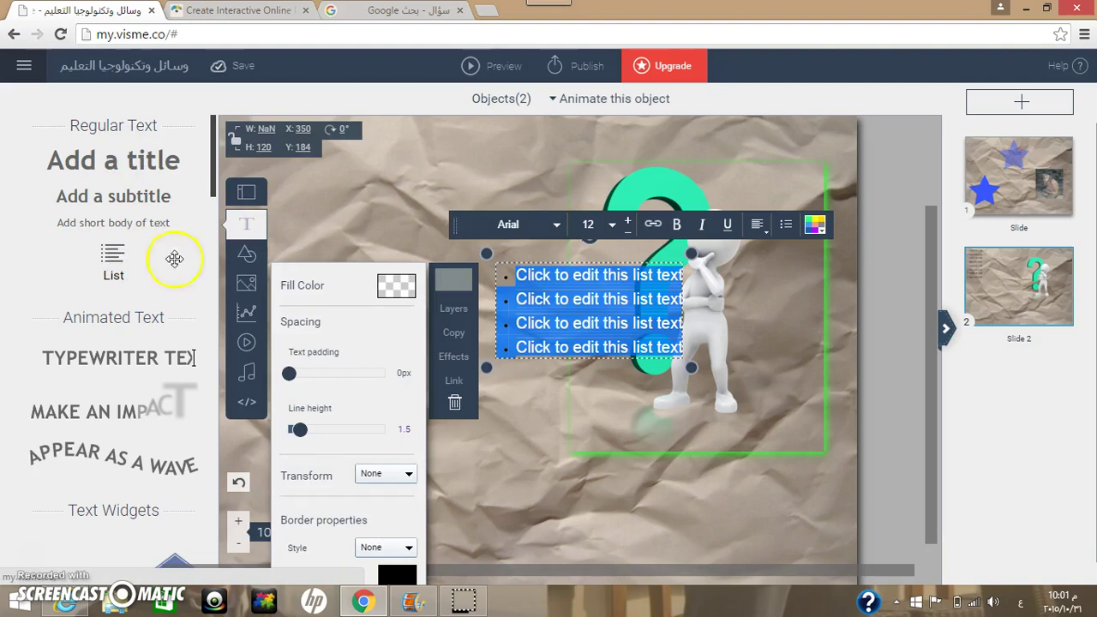
text(د)
key(BackSpace)
text(ال)
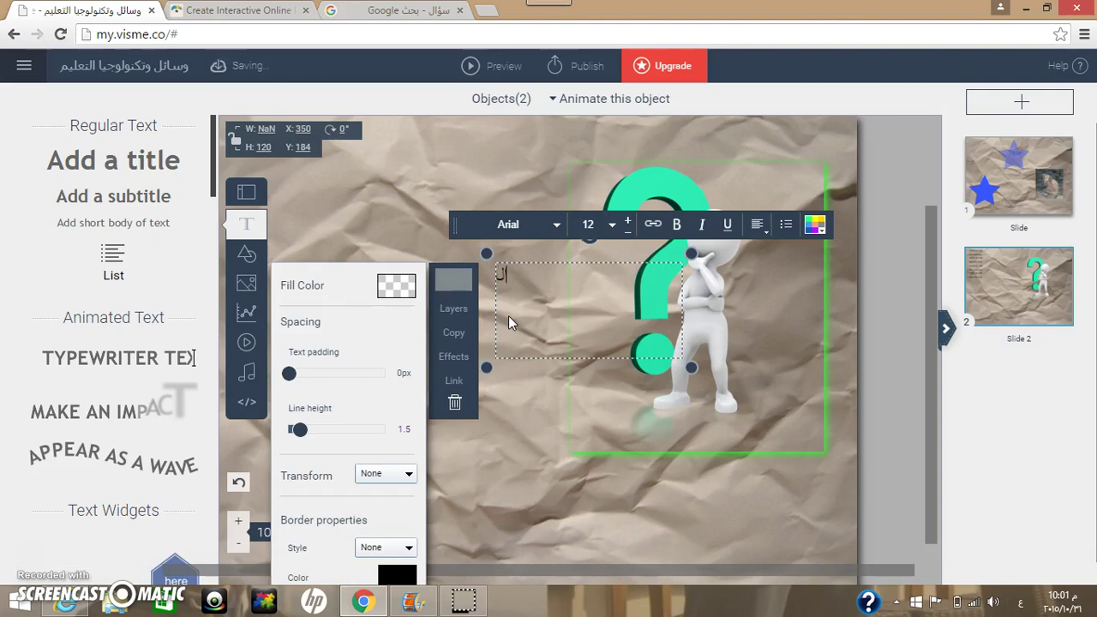
key(Return)
text(ف)
key(BackSpace)
key(BackSpace)
text(نقاط المطلو)
key(BackSpace)
text(لوبة)
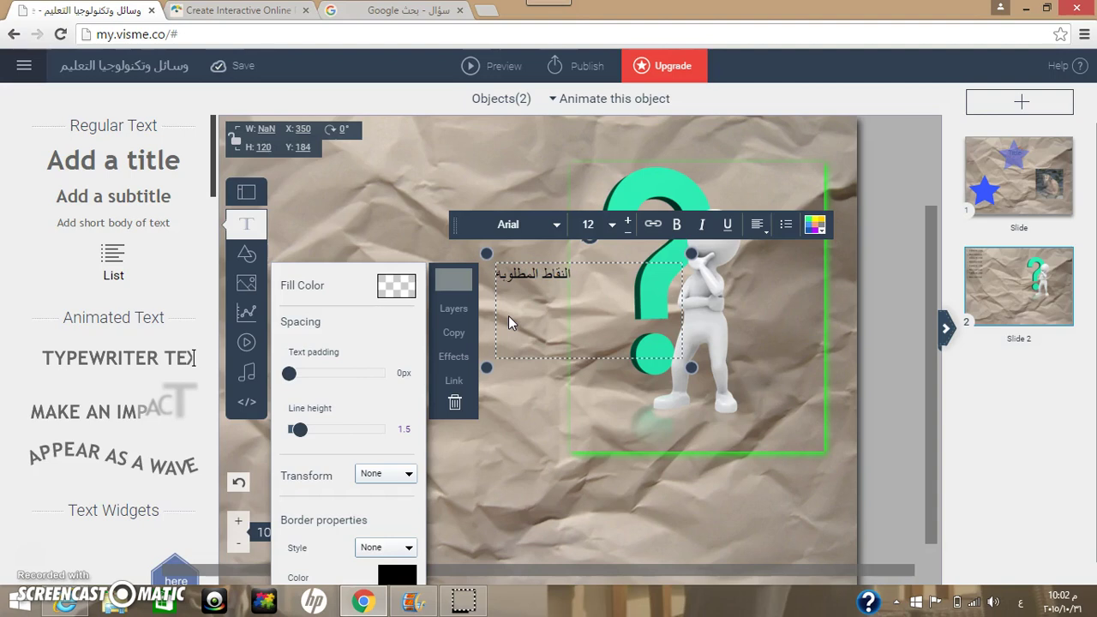
click(509, 352)
click(506, 439)
Move the "النقاط المطلوبة" text into the empty area left of the stick-man image, at about X 117, Y 158
click(555, 288)
drag(556, 288, 368, 267)
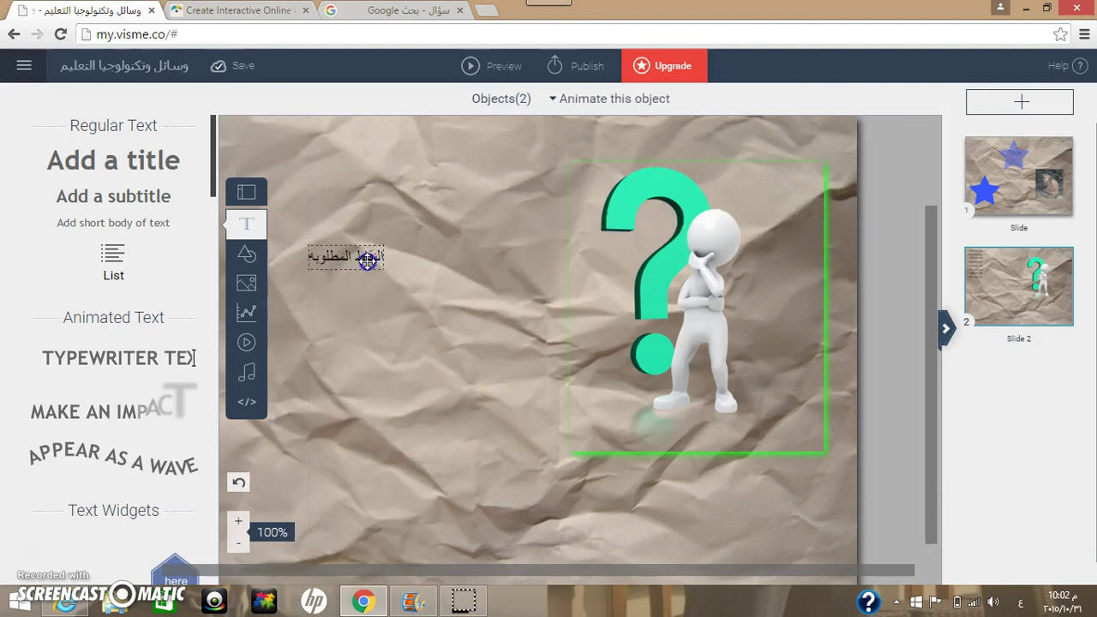
click(357, 366)
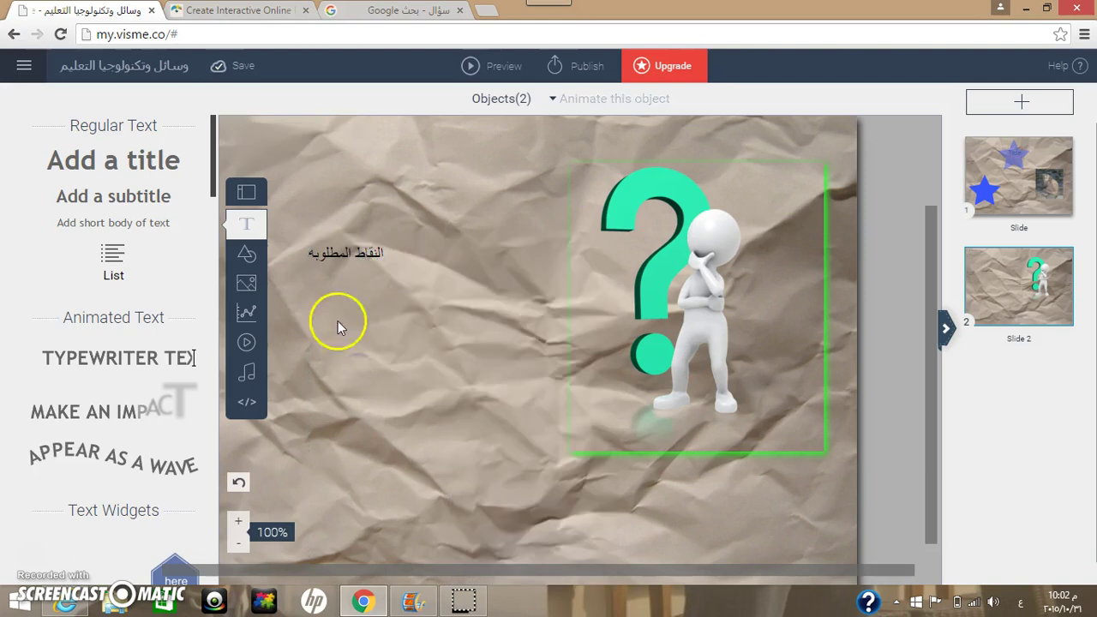
Set the border color of the "النقاط المطلوبة" text box to bright green
click(341, 262)
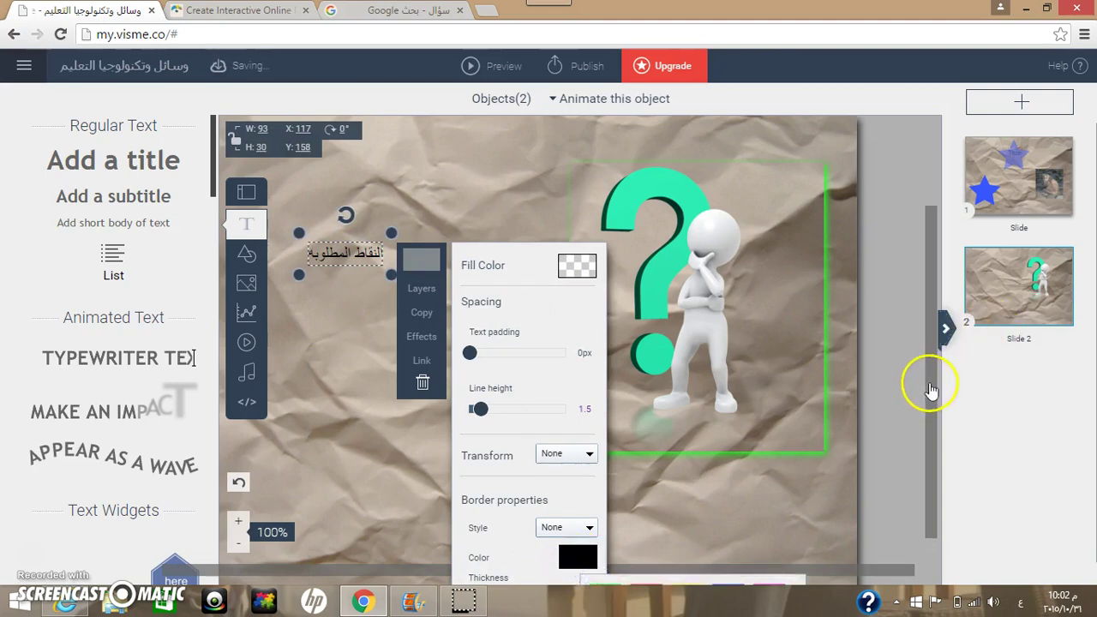
drag(931, 385, 930, 420)
click(574, 507)
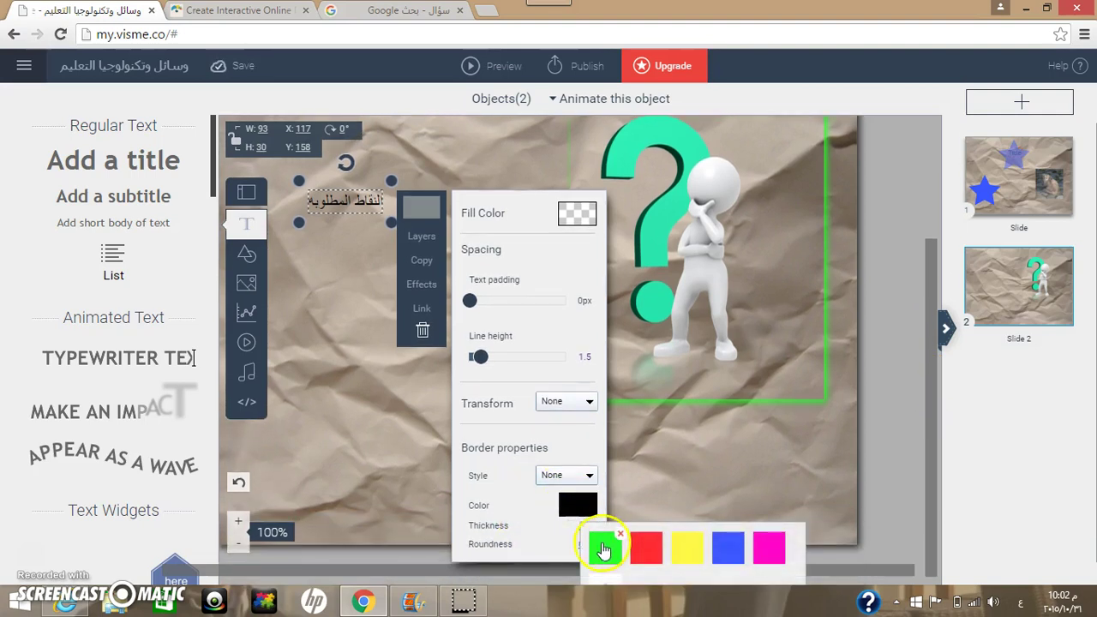
click(603, 545)
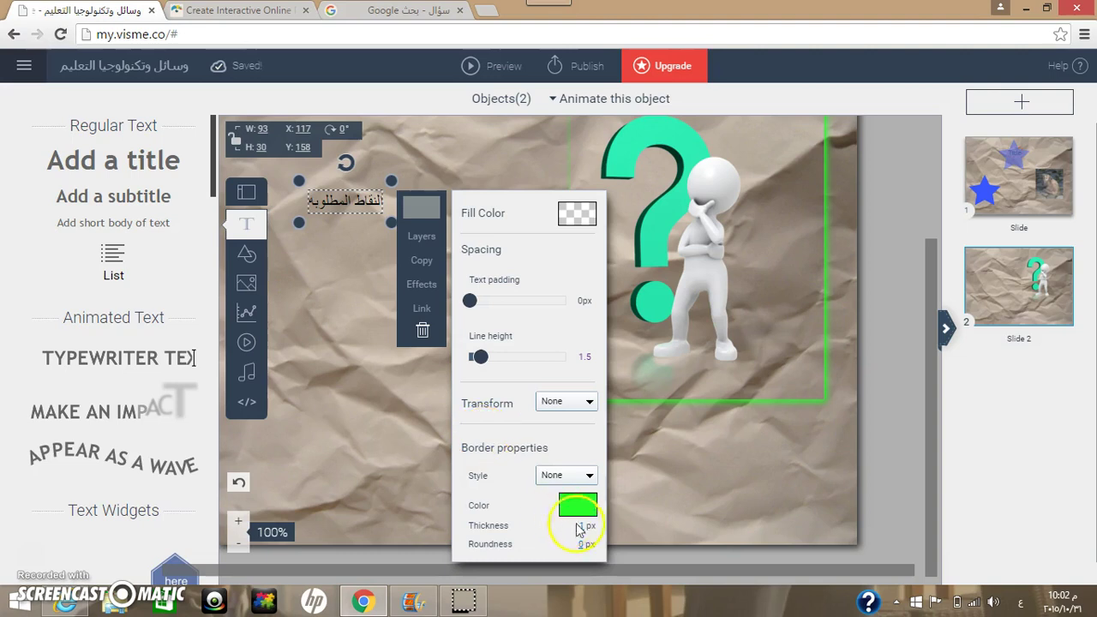
Try a dark green background on the "النقاط المطلوبة" text, replace it with gray, and color the text sea green
double_click(326, 204)
click(655, 152)
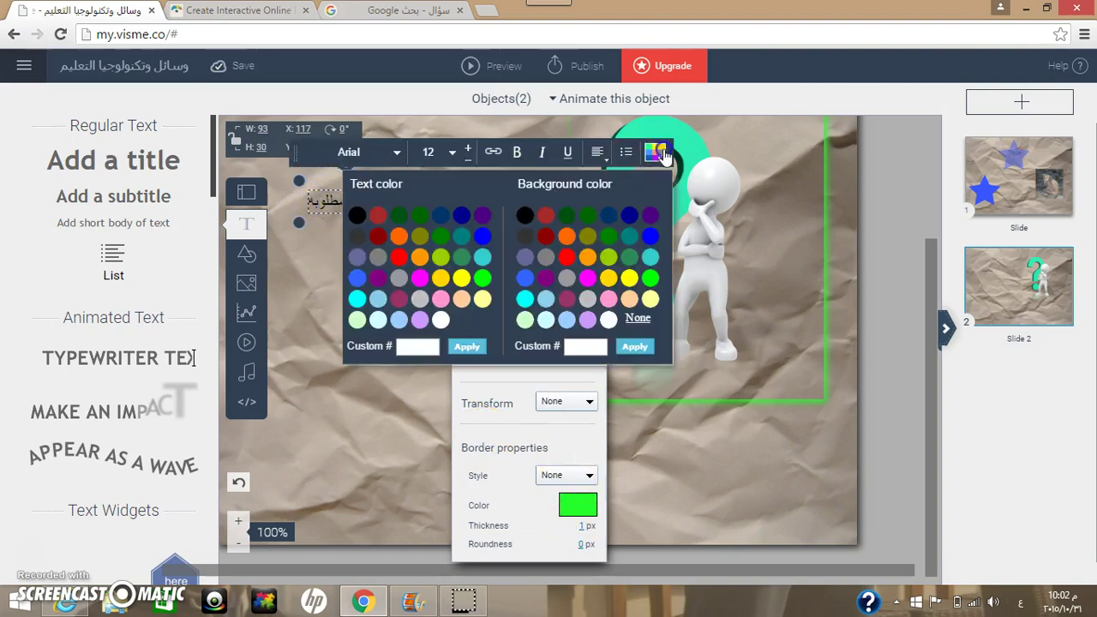
click(588, 215)
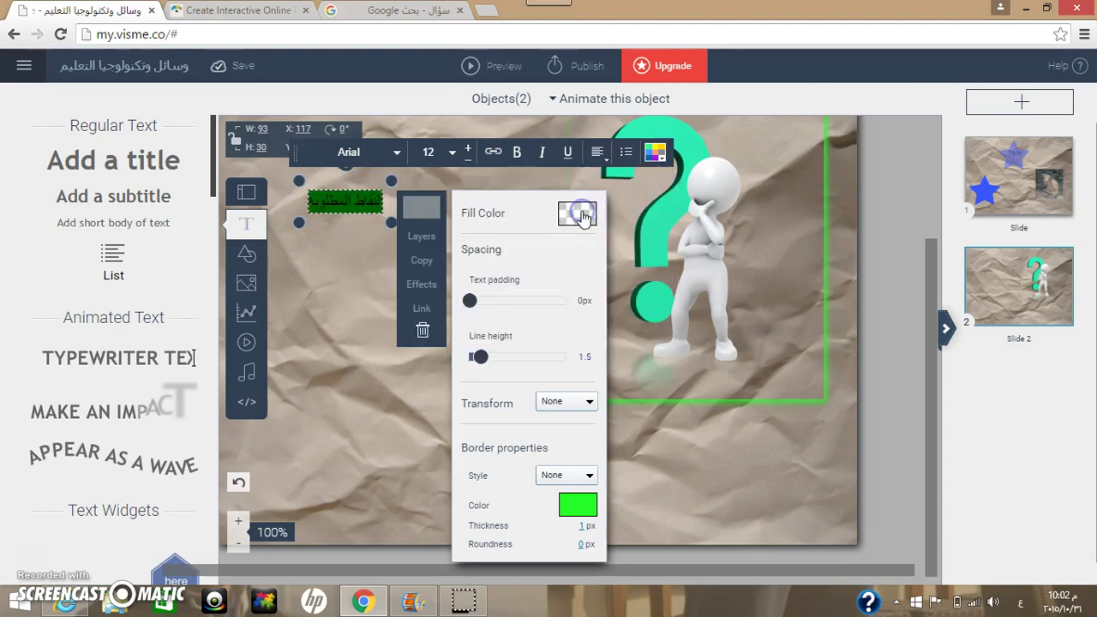
click(658, 152)
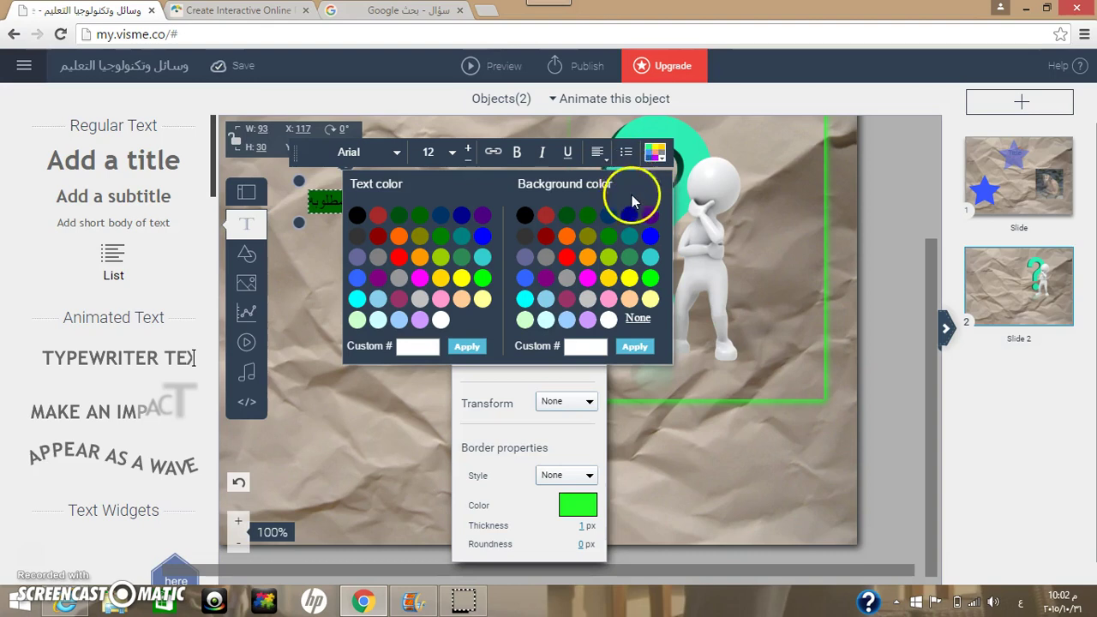
click(569, 281)
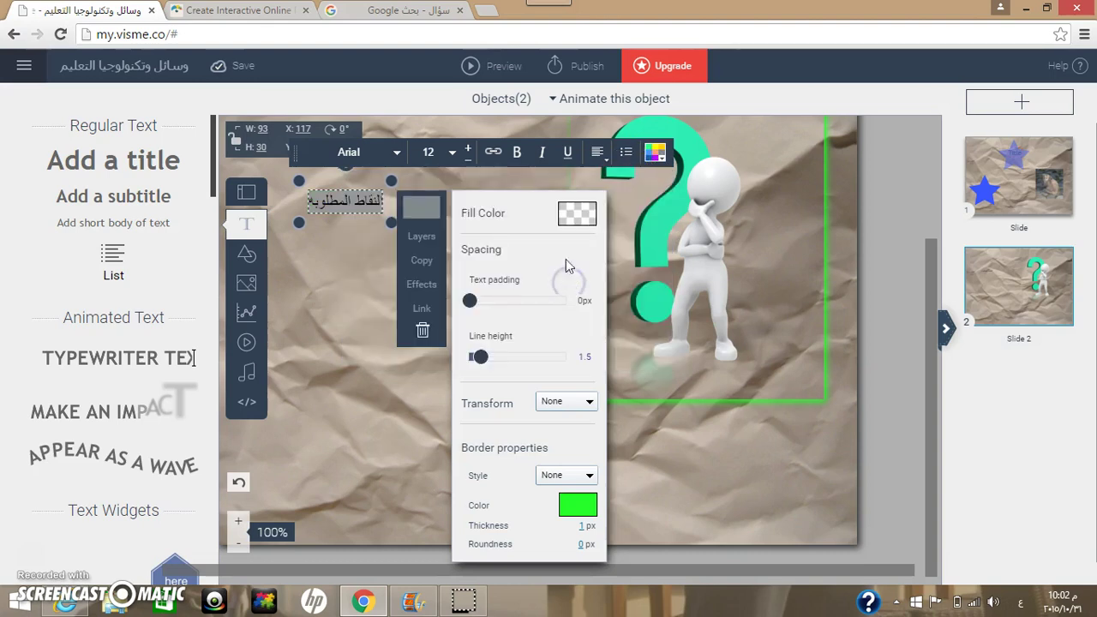
click(655, 153)
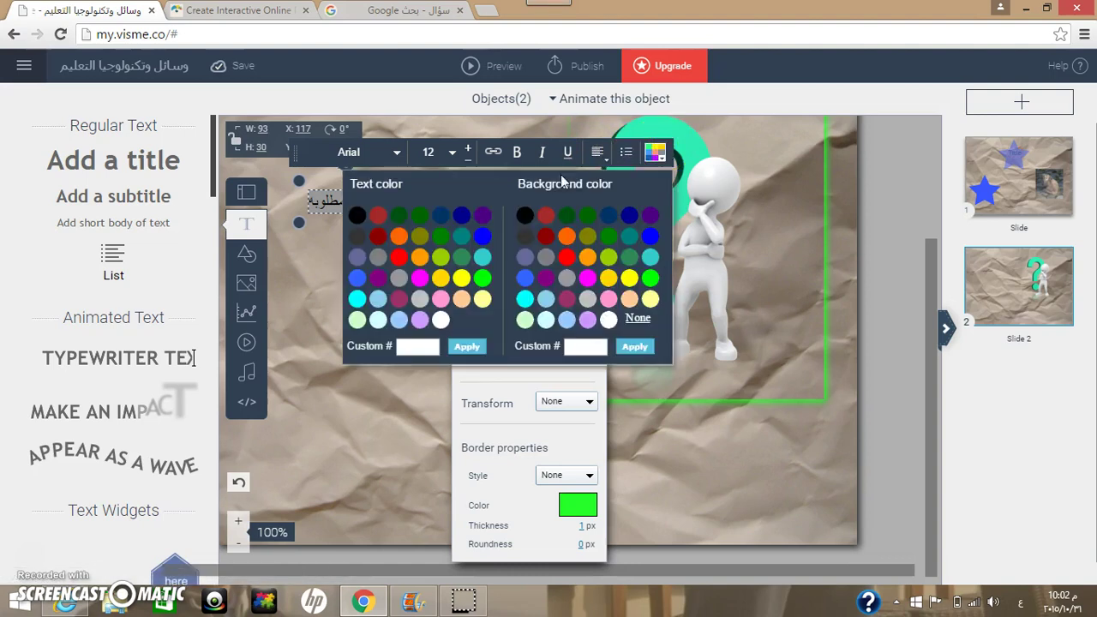
click(462, 257)
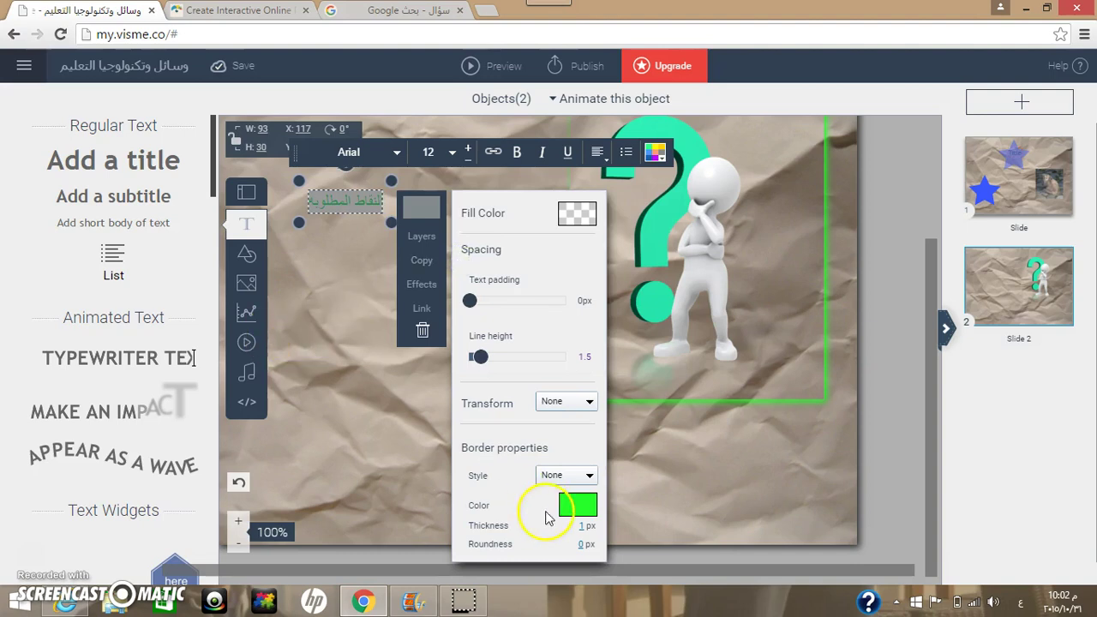
Give the "النقاط المطلوبة" text box a dotted border 4 px thick
click(570, 482)
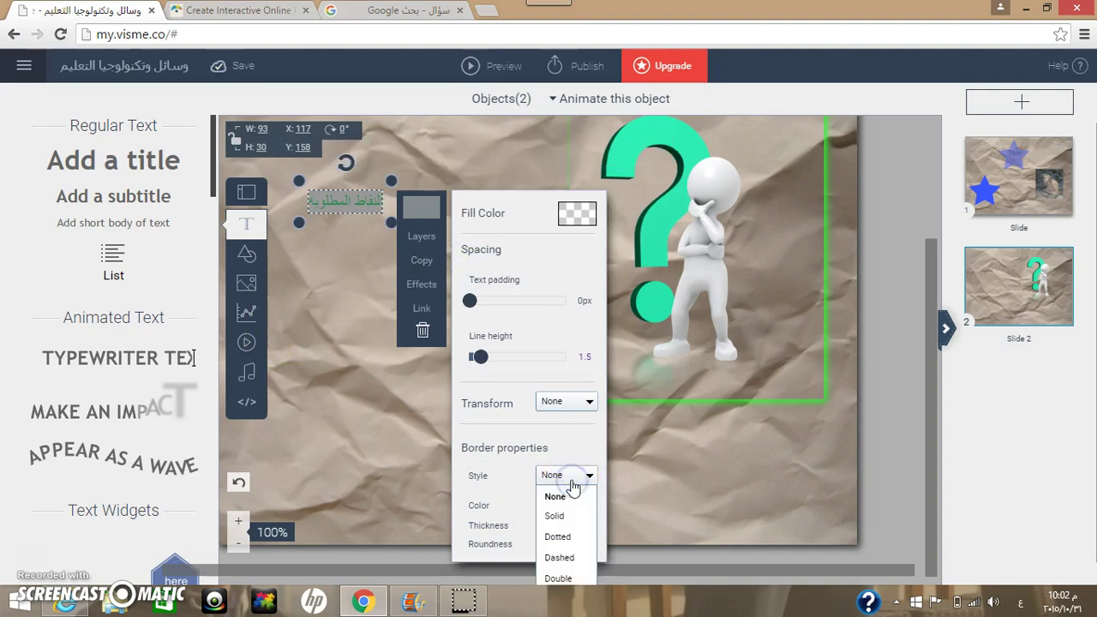
click(551, 537)
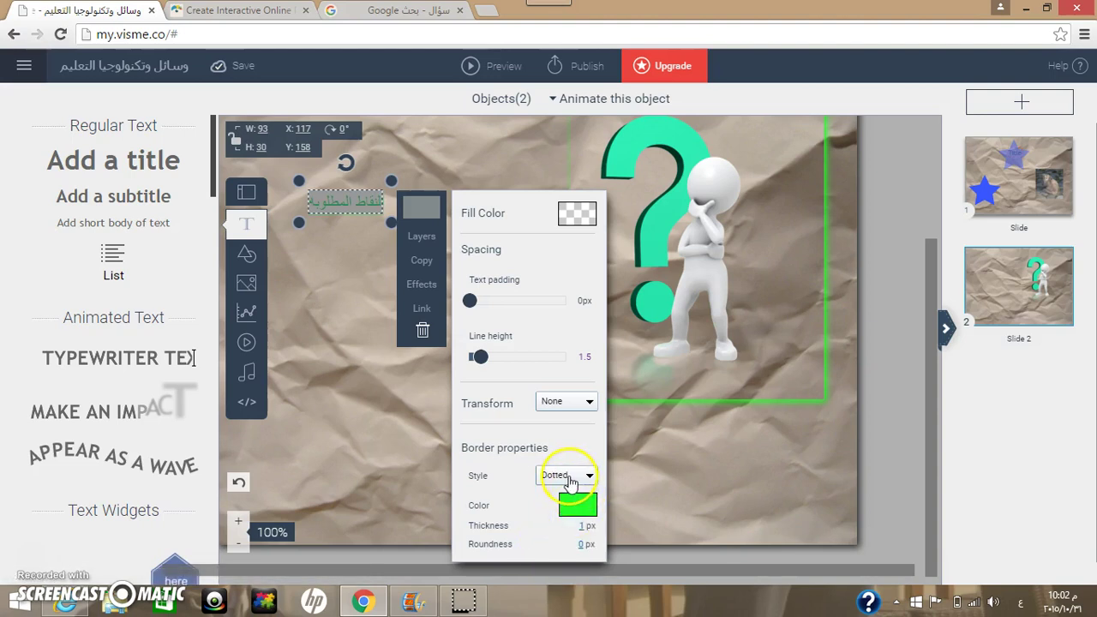
click(582, 527)
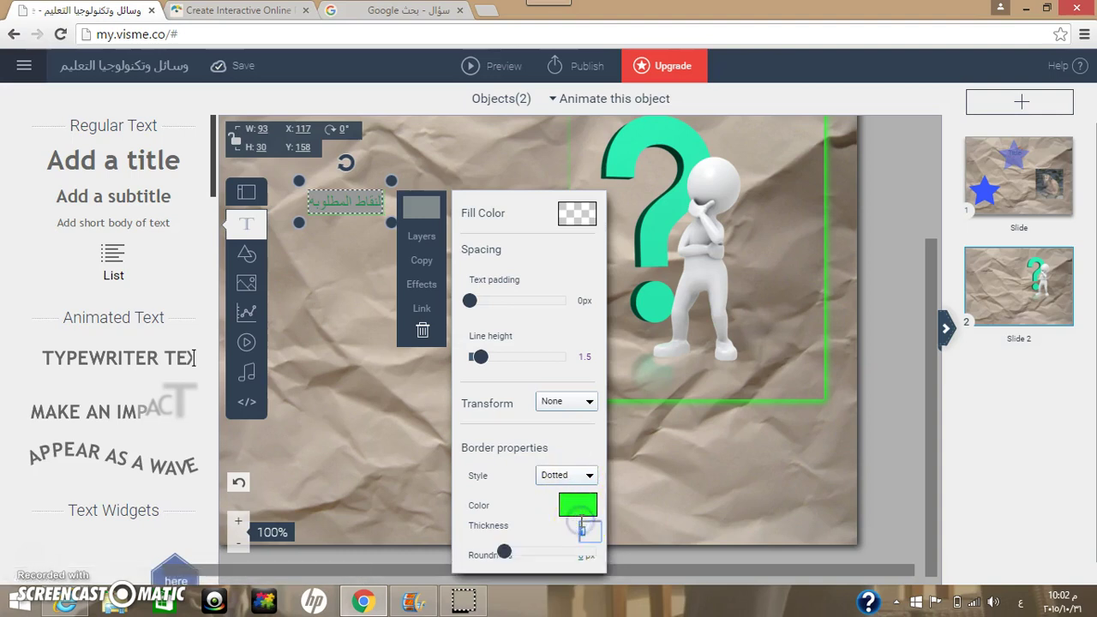
mouse_move(504, 552)
mouse_down()
mouse_move(534, 555)
mouse_move(515, 555)
mouse_up()
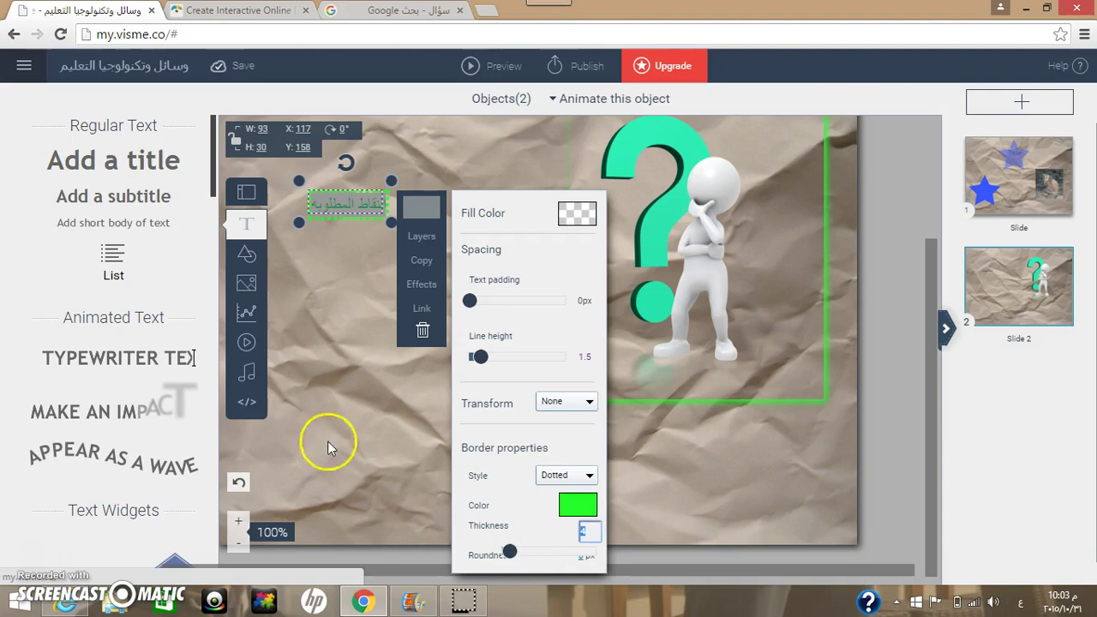
click(315, 417)
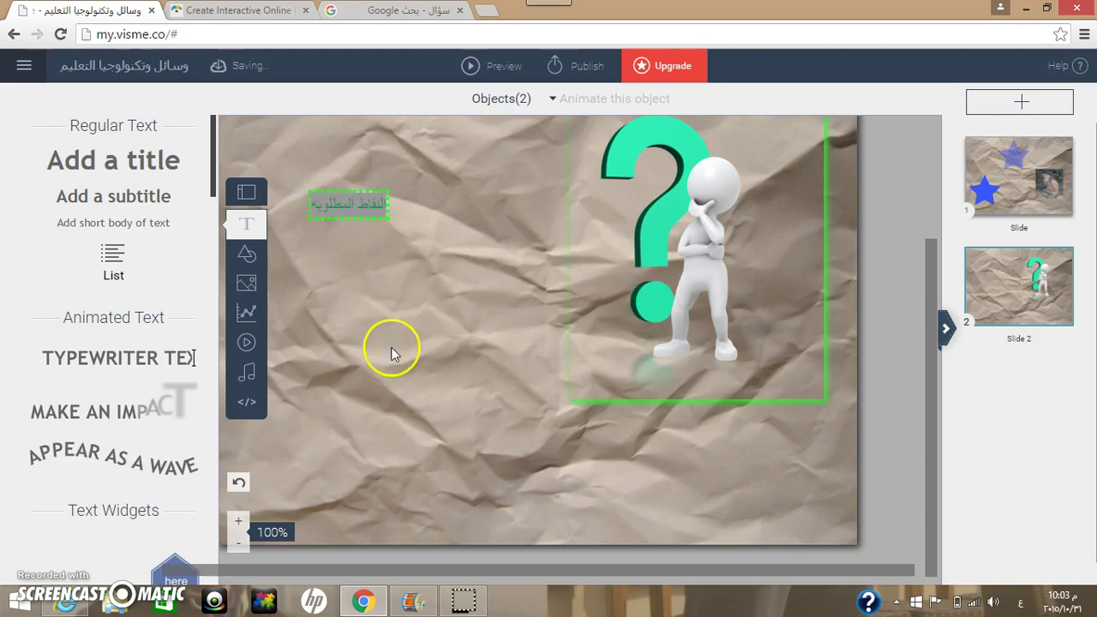
Open slide 1, select its Title text box and check the slide's object list and appearance timeline
click(1044, 202)
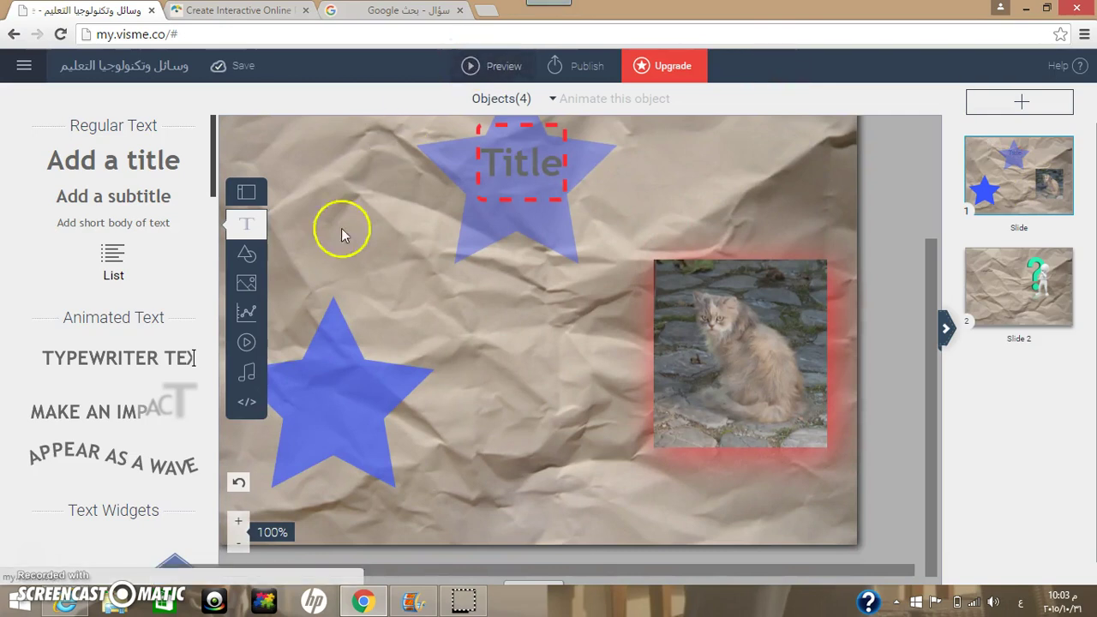
click(241, 225)
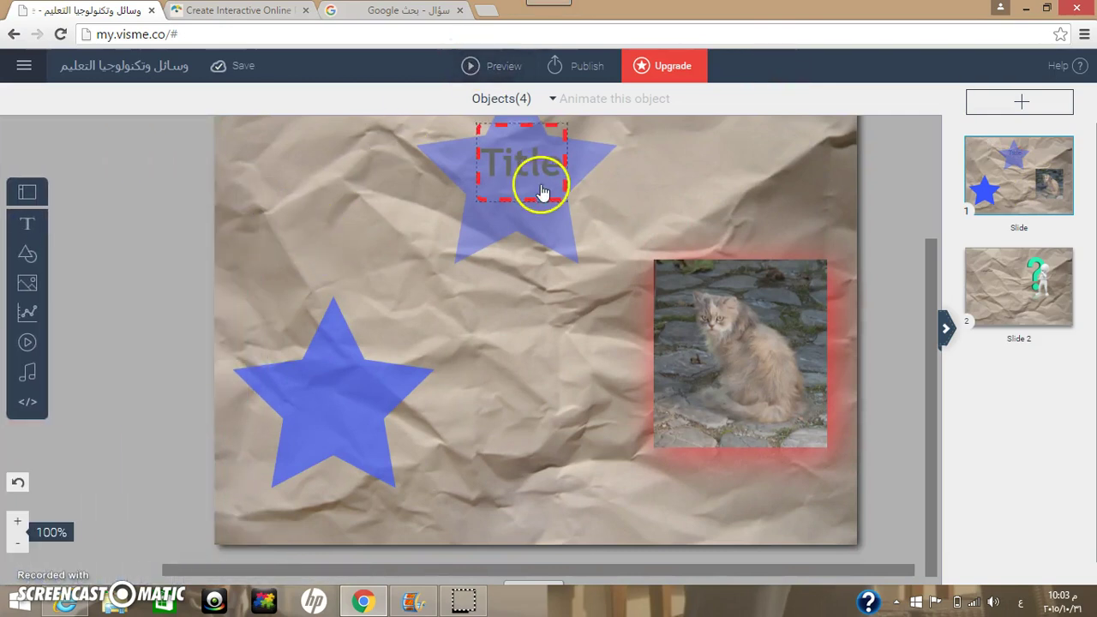
click(539, 183)
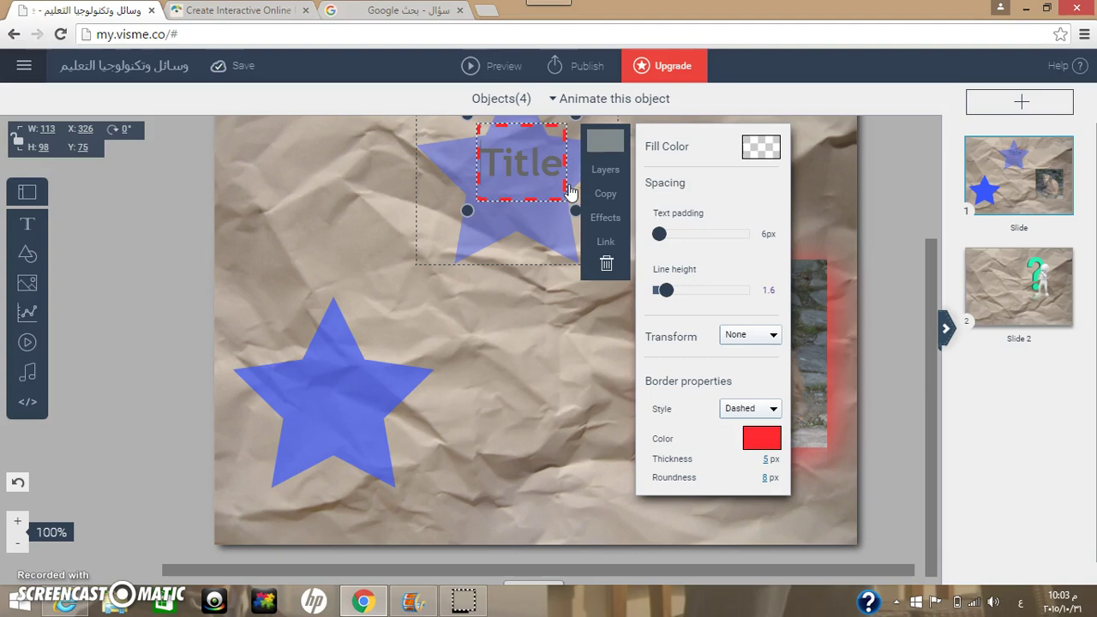
click(577, 109)
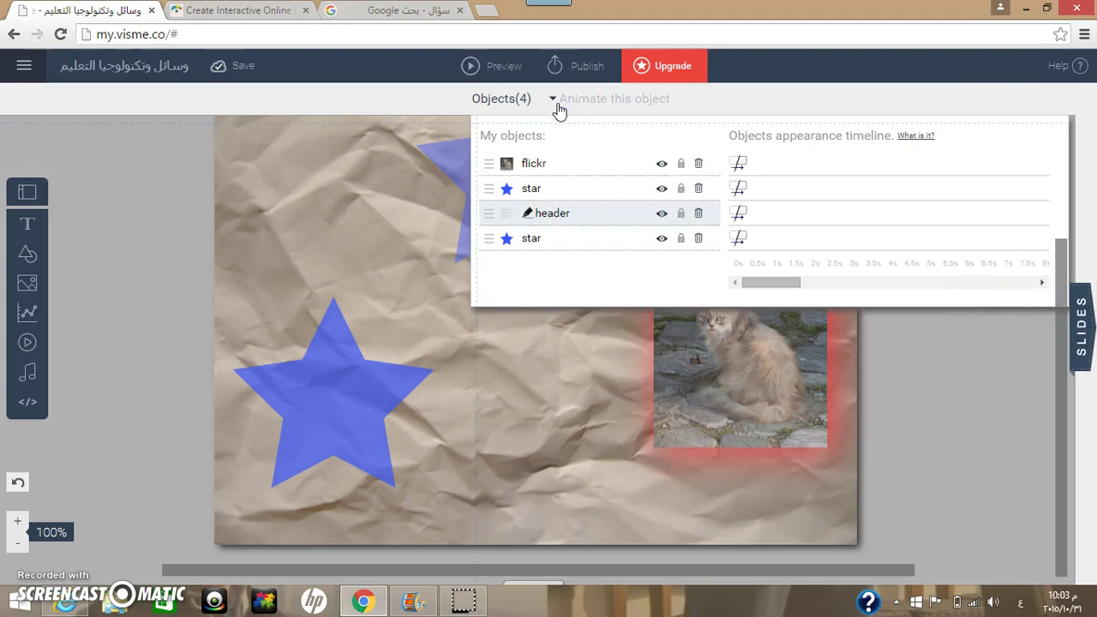
click(558, 107)
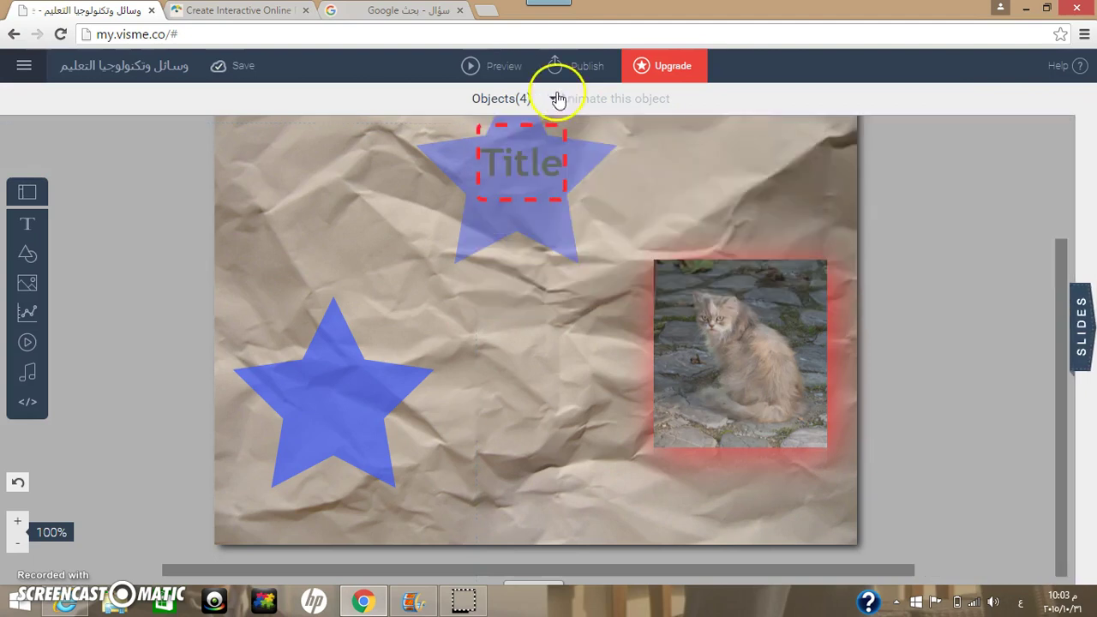
click(533, 161)
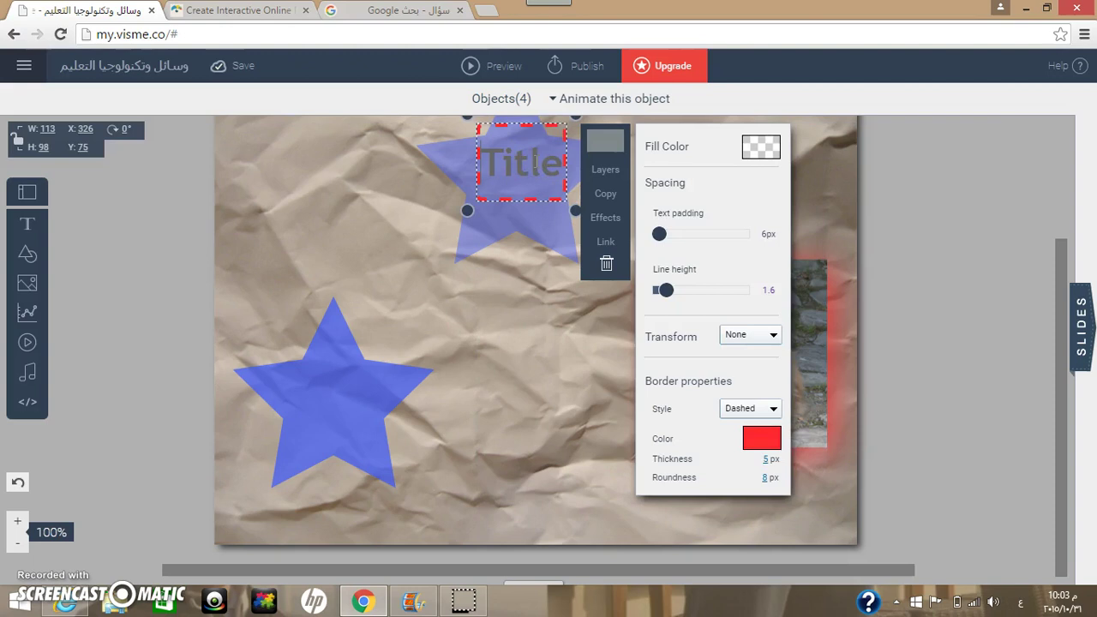